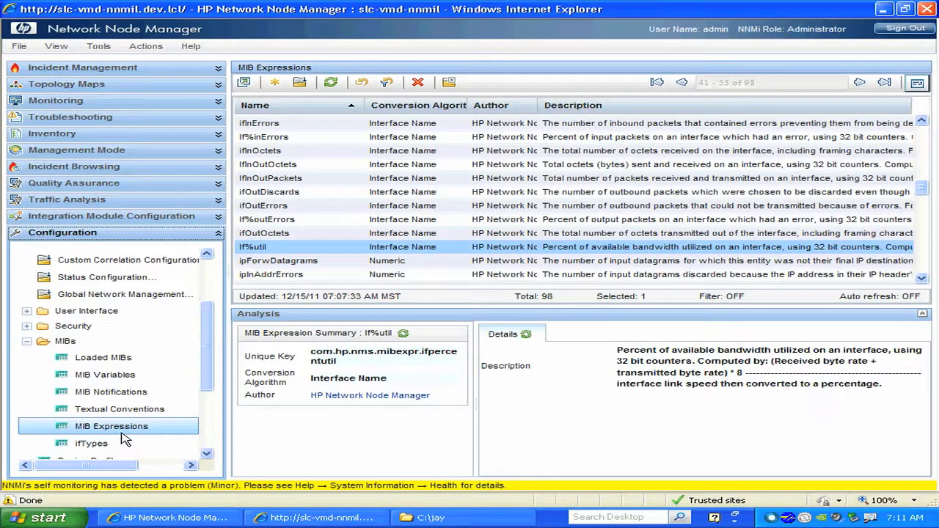
# Open the If%util MIB expression and launch Notepad.
pyautogui.doubleClick(326, 248)
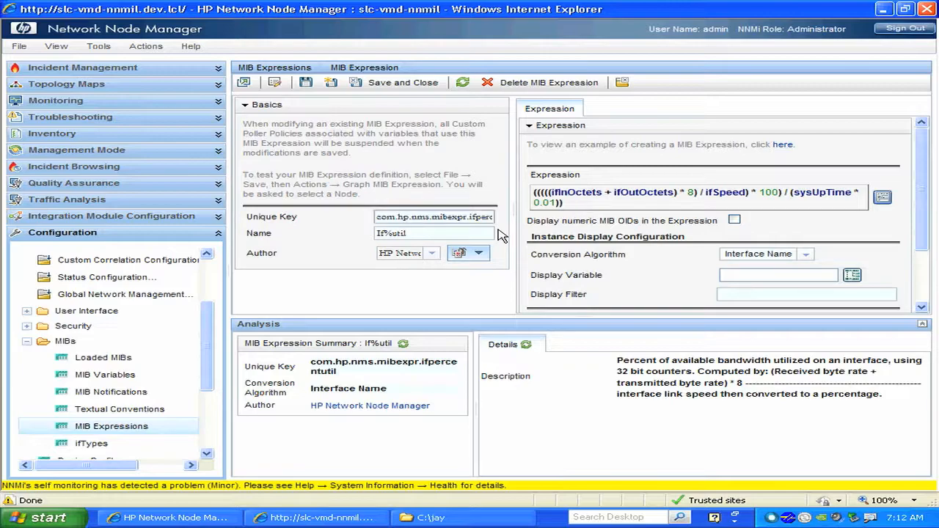
pyautogui.click(35, 518)
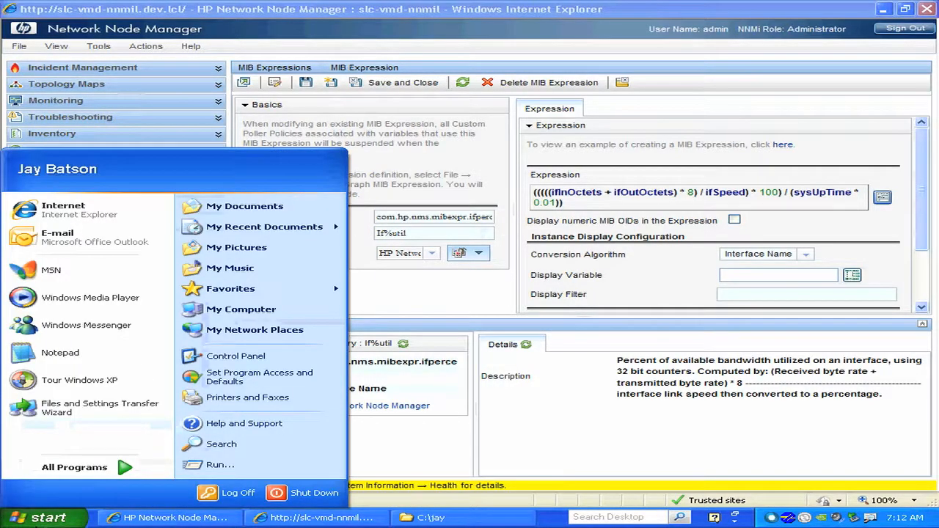
pyautogui.click(220, 464)
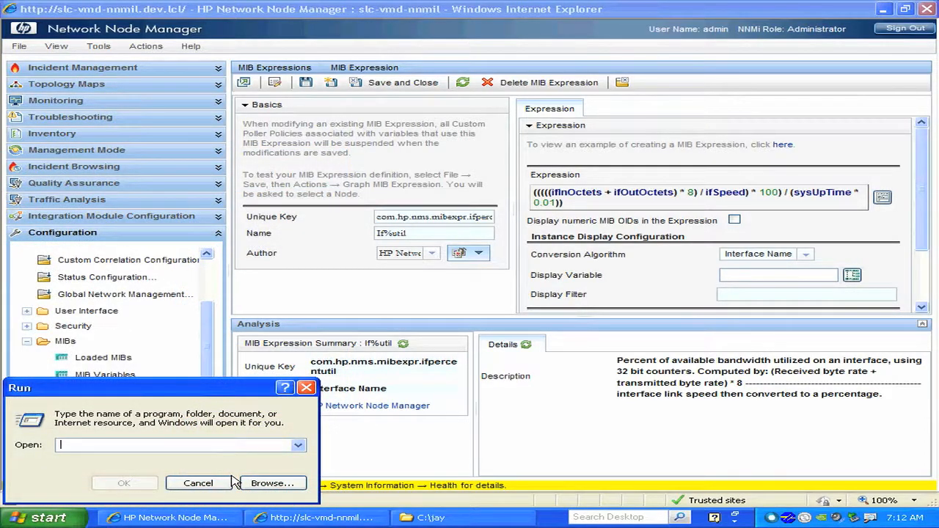
pyautogui.write('notepad')
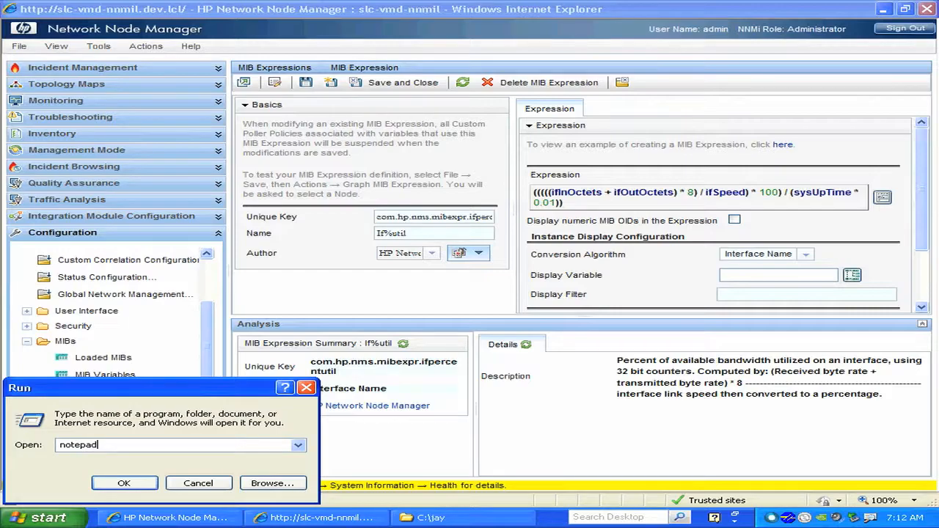
pyautogui.press('Return')
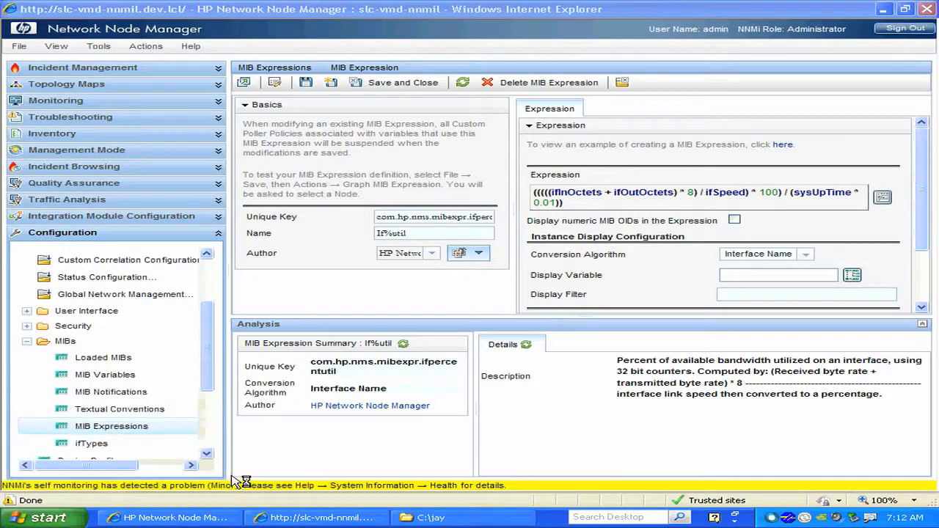
# Copy the full If%util expression into the blank Notepad document, then shrink and minimize the Notepad window.
pyautogui.click(855, 241)
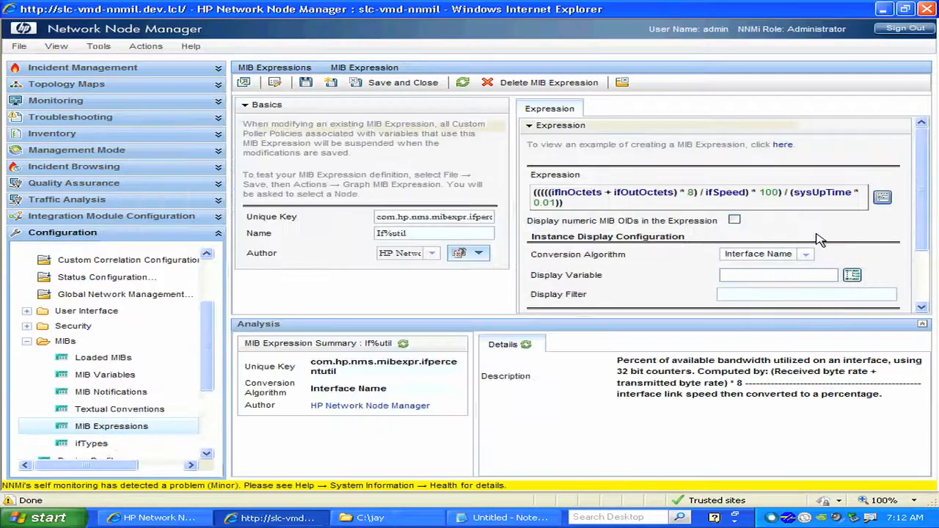
pyautogui.moveTo(604, 210); pyautogui.dragTo(546, 176)
pyautogui.hotkey('ctrl', 'c')
pyautogui.click(505, 518)
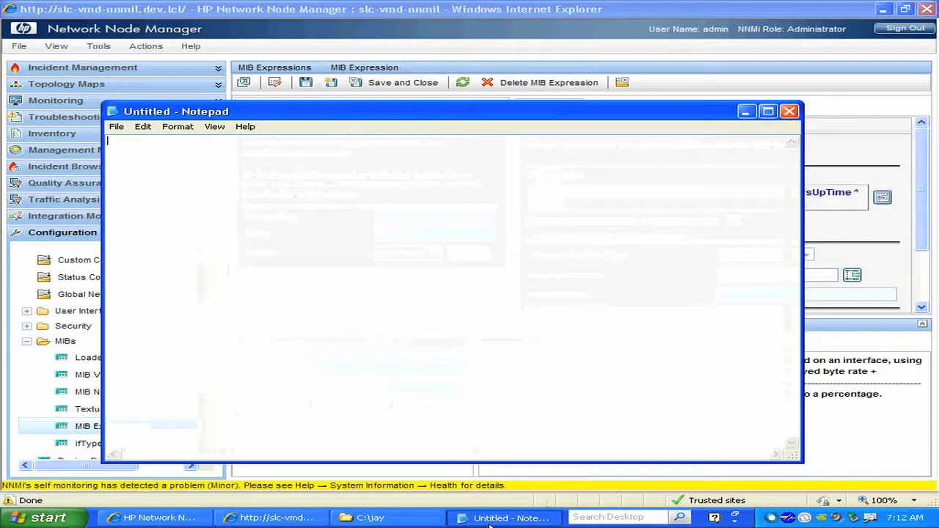
pyautogui.hotkey('ctrl', 'v')
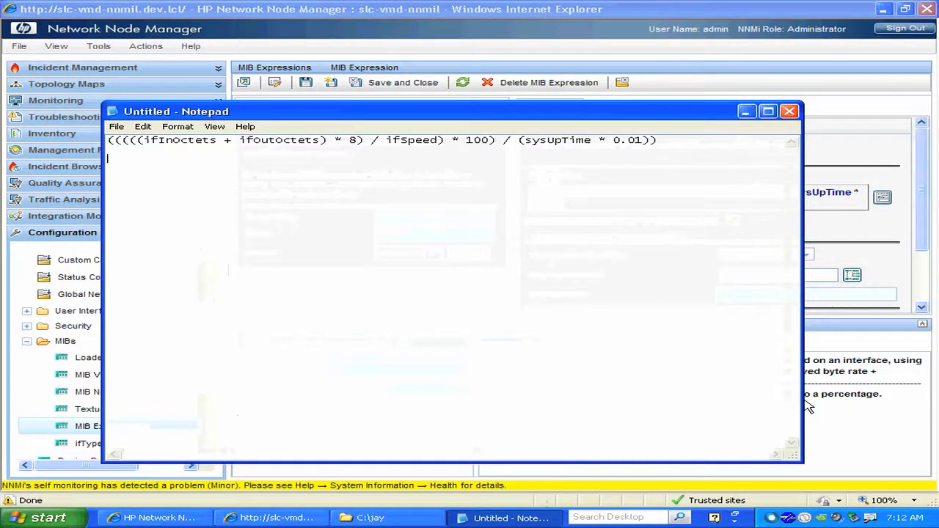
pyautogui.moveTo(807, 465); pyautogui.dragTo(717, 225)
pyautogui.click(663, 112)
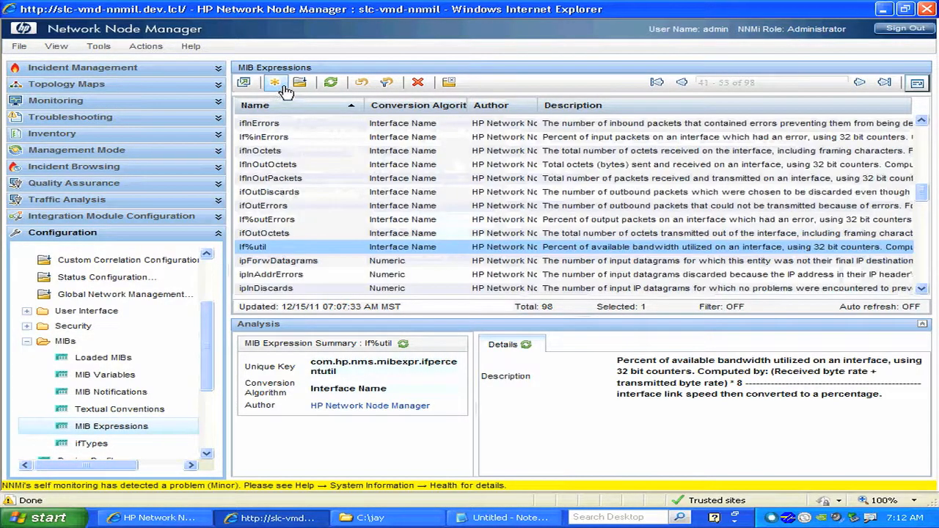
# Create a new MIB expression with ifOutOctets as both its unique key and its name.
pyautogui.click(278, 84)
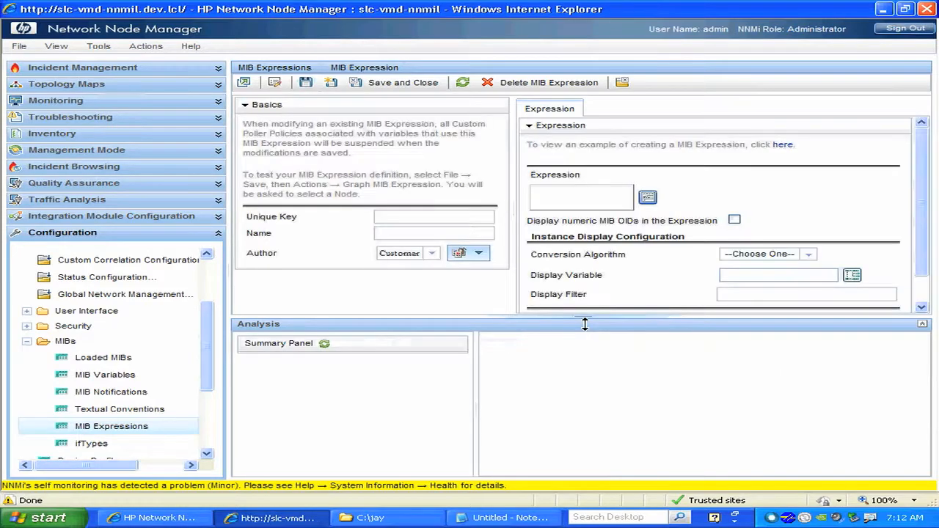
pyautogui.click(411, 220)
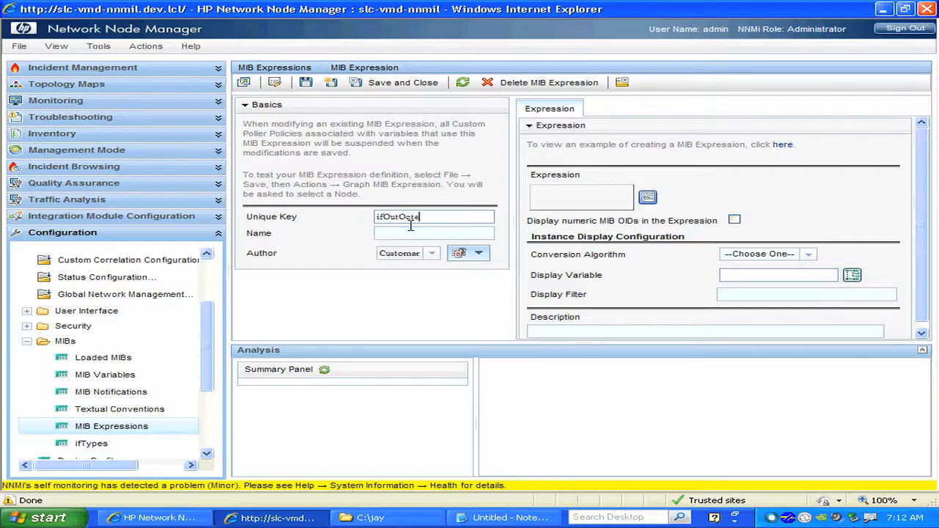
pyautogui.click(410, 228)
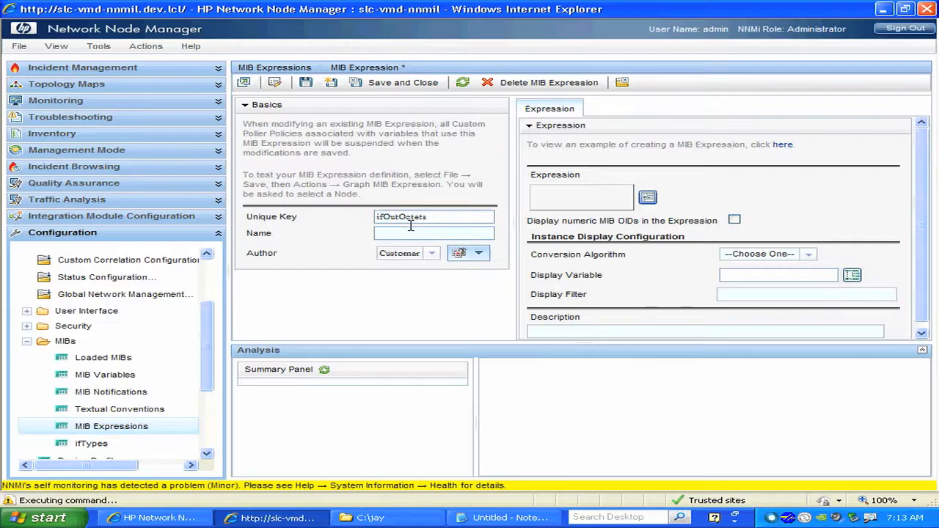
pyautogui.write('ifOutOctets')
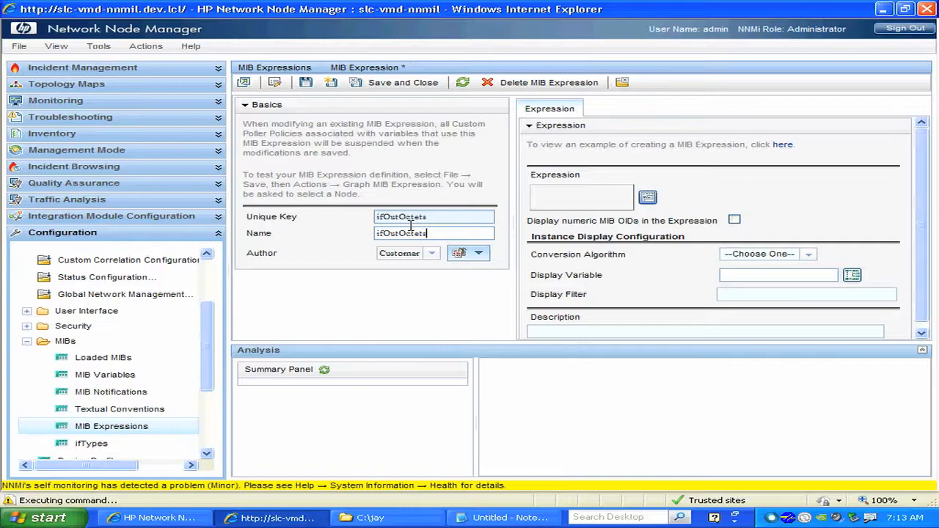
# Open the expression editor and copy the reference formula from Notepad into the new MIB expression's description.
pyautogui.click(648, 197)
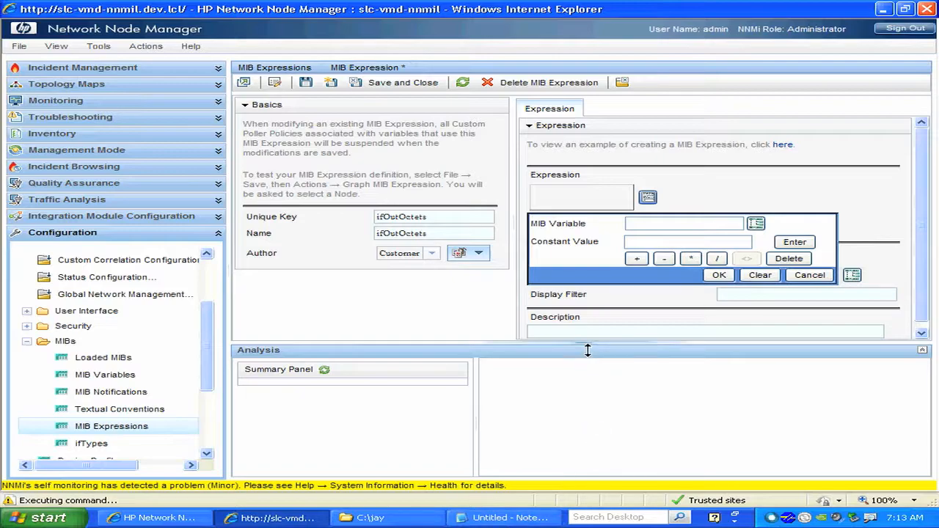
pyautogui.moveTo(586, 374); pyautogui.dragTo(587, 409)
pyautogui.click(507, 518)
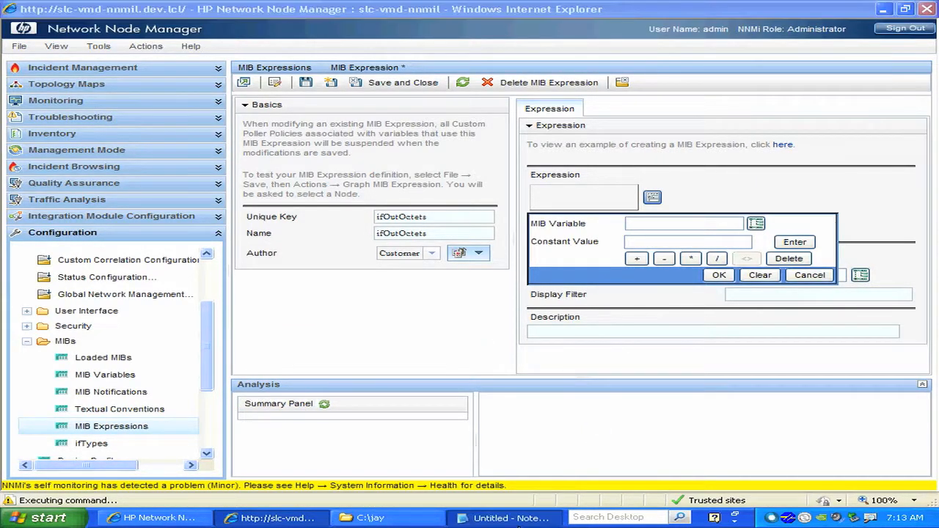
pyautogui.moveTo(664, 142); pyautogui.dragTo(150, 149)
pyautogui.click(599, 331)
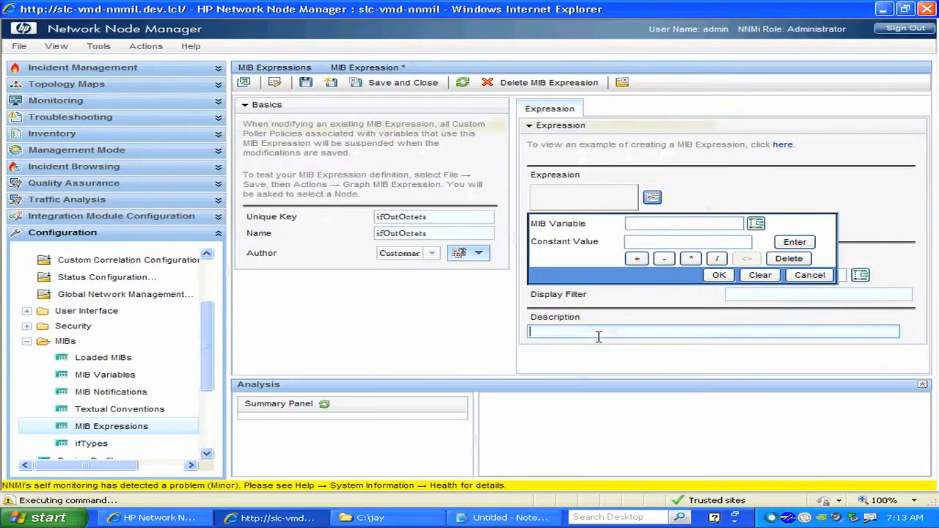
pyautogui.hotkey('ctrl', 'v')
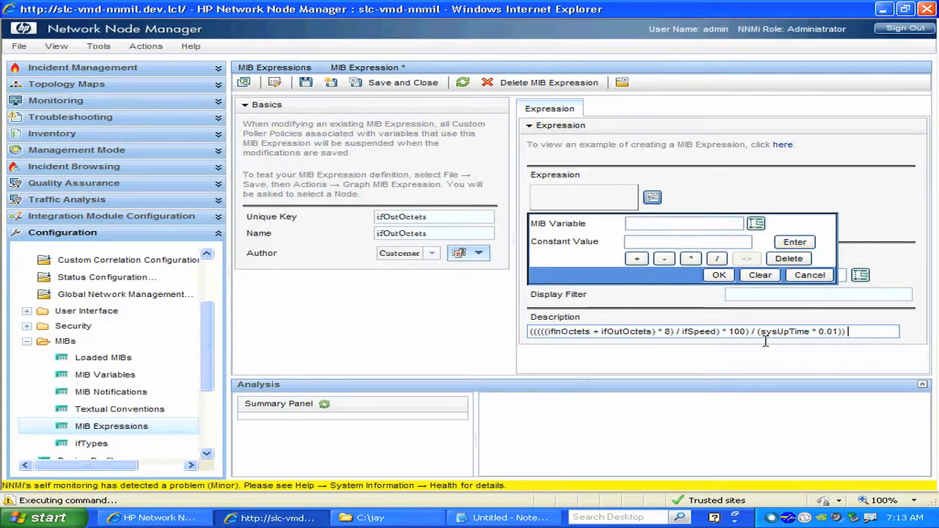
# Remove the ifInOctets term and its surplus parentheses from the description, leaving ((((ifOutOctets * 8) / ifSpeed) * 100) / (sysUpTime * 0.01)).
pyautogui.moveTo(759, 338); pyautogui.dragTo(531, 337)
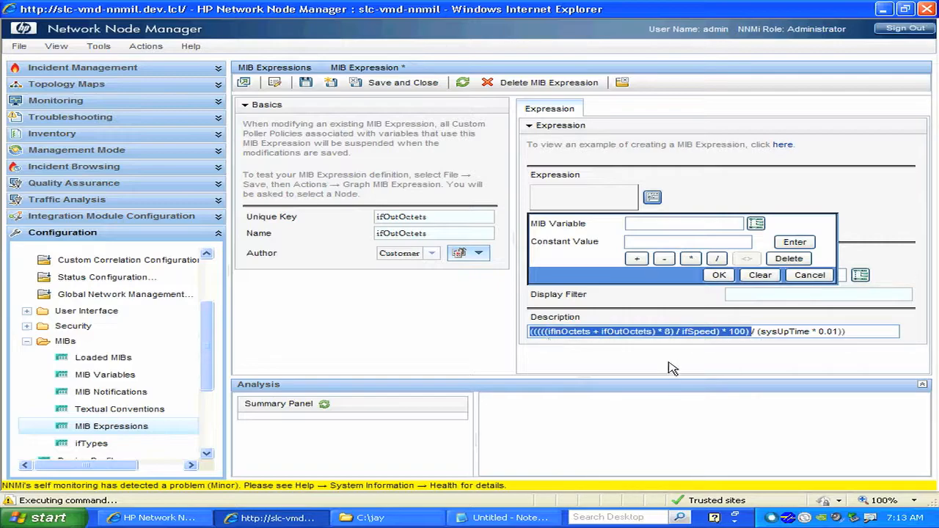
pyautogui.moveTo(758, 337); pyautogui.dragTo(851, 337)
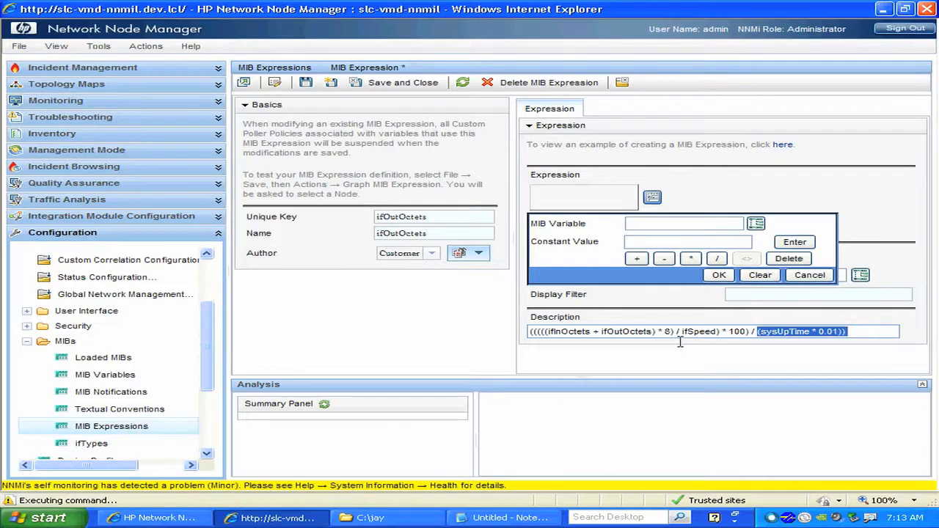
pyautogui.click(592, 334)
pyautogui.press('BackSpace')
pyautogui.press('BackSpace')
pyautogui.press('BackSpace')
pyautogui.press('BackSpace')
pyautogui.press('BackSpace')
pyautogui.press('BackSpace')
pyautogui.press('BackSpace')
pyautogui.press('BackSpace')
pyautogui.press('BackSpace')
pyautogui.press('BackSpace')
pyautogui.press('BackSpace')
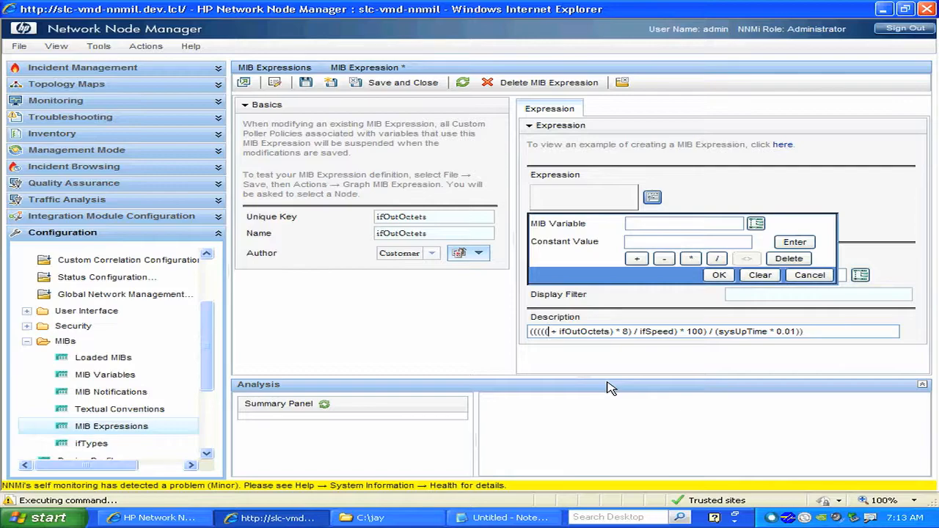
pyautogui.press('Delete')
pyautogui.press('Delete')
pyautogui.press('Delete')
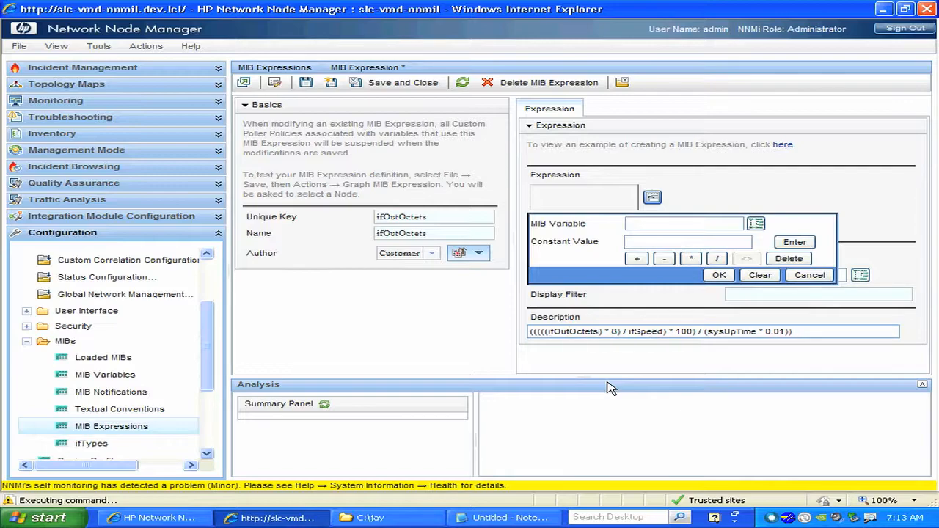
pyautogui.press('Delete')
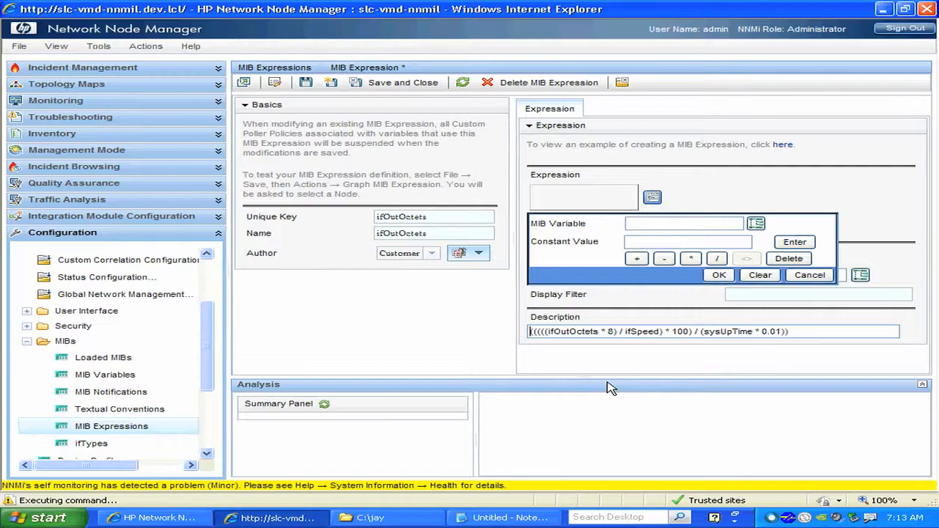
pyautogui.press('Delete')
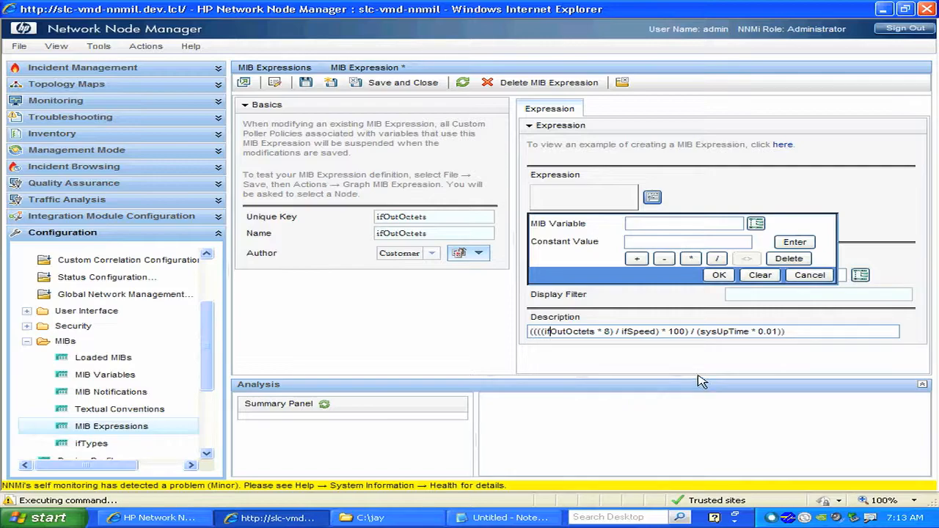
# Insert a division as the expression's outermost operation and nest a multiplication in its first operand, following the description.
pyautogui.moveTo(689, 339); pyautogui.dragTo(553, 340)
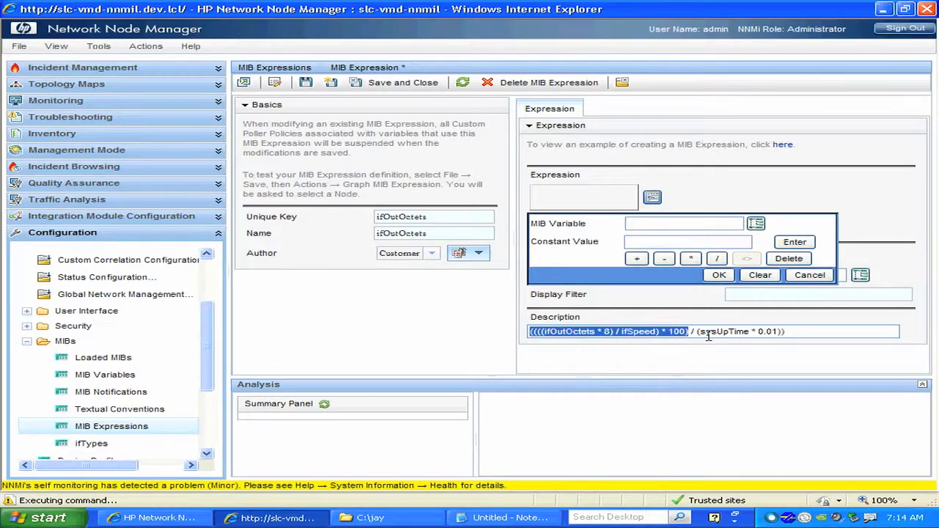
pyautogui.moveTo(700, 337); pyautogui.dragTo(799, 337)
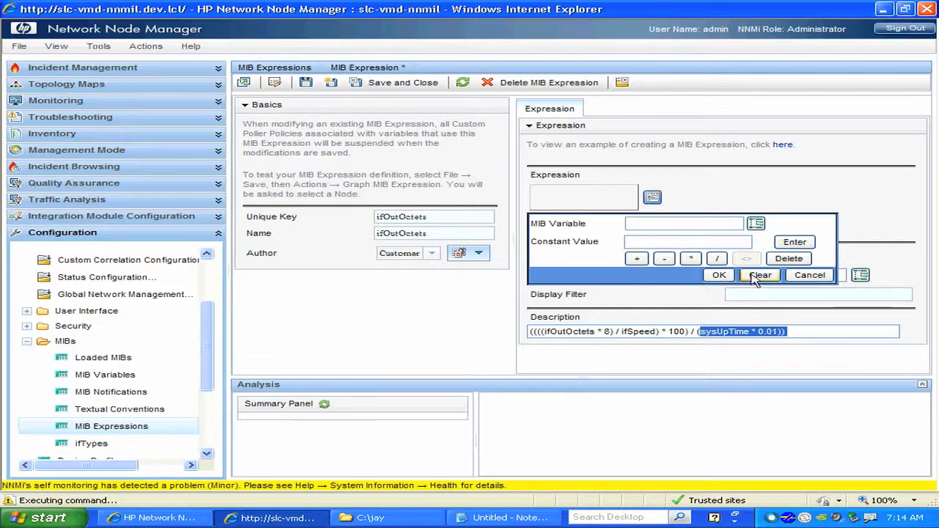
pyautogui.click(692, 332)
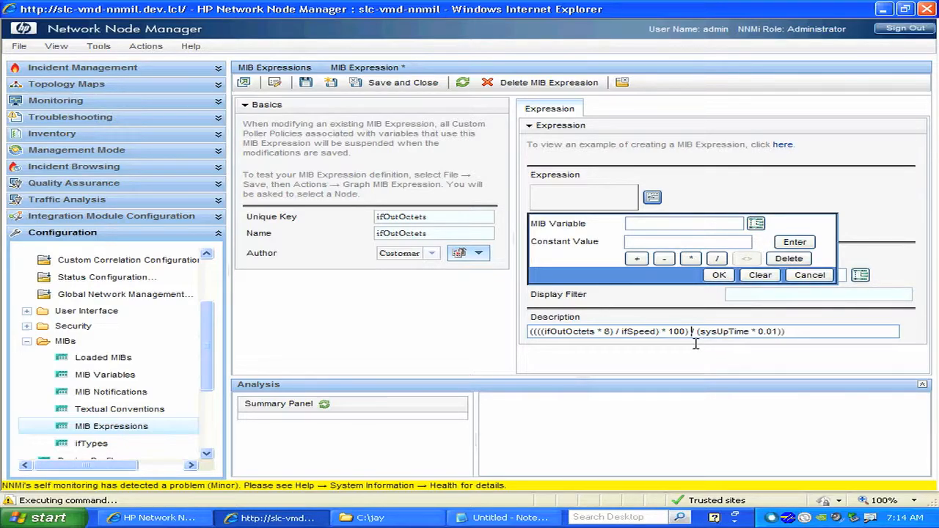
pyautogui.click(718, 260)
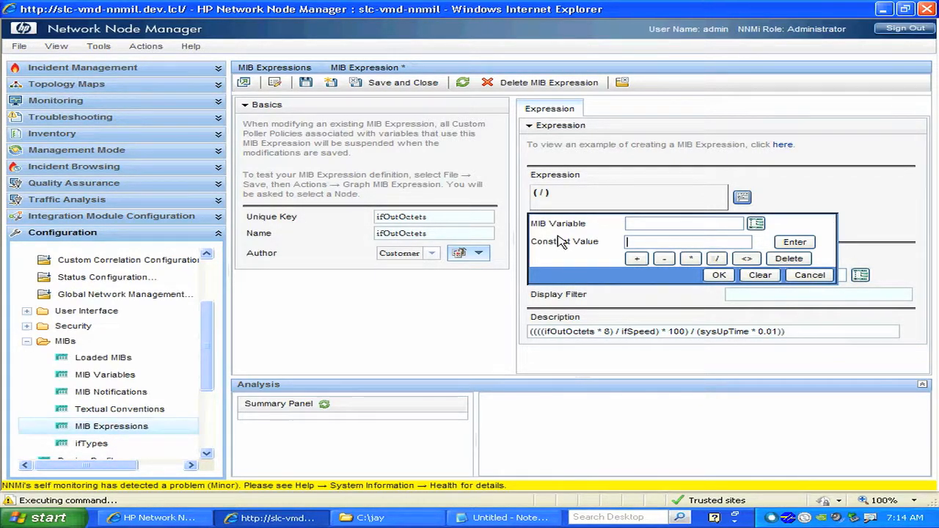
pyautogui.click(549, 196)
pyautogui.click(676, 332)
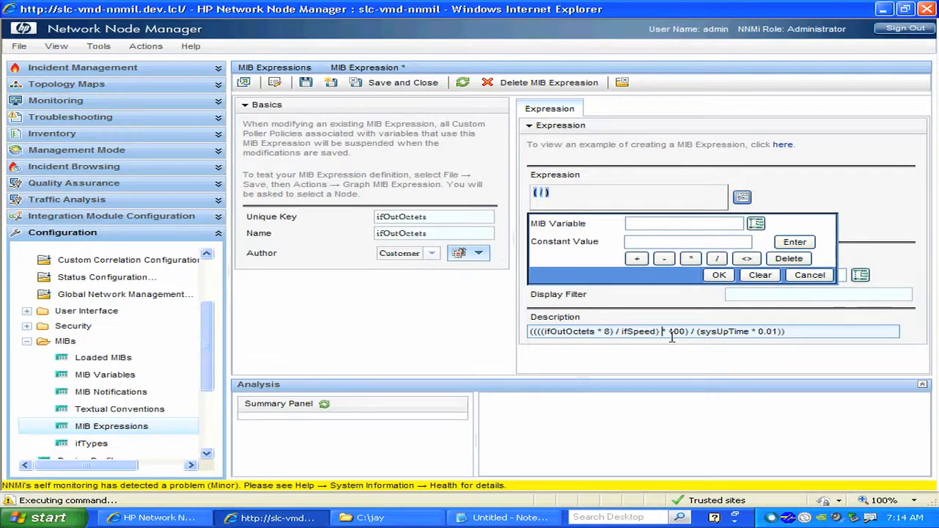
pyautogui.click(697, 264)
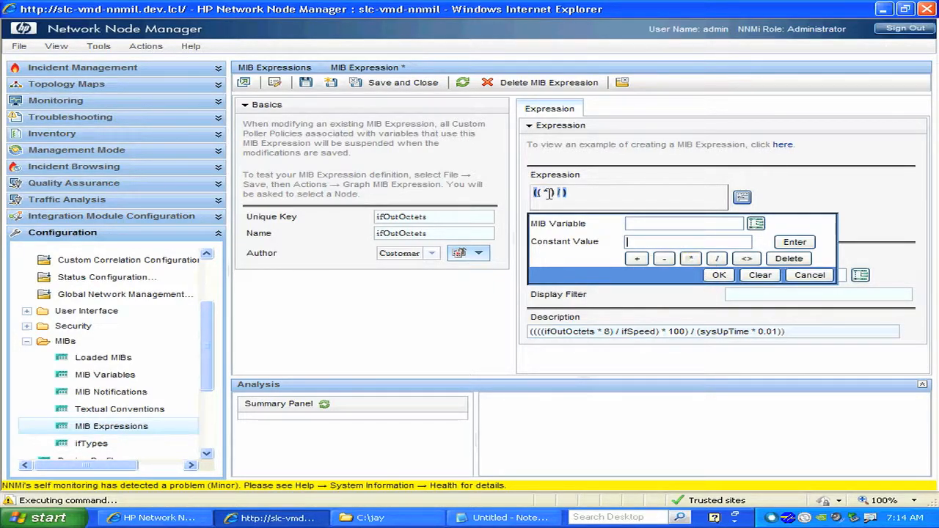
# Nest a division inside the multiplication and another multiplication inside that division, building the structure (((( * ) / ) * ) / ).
pyautogui.click(623, 332)
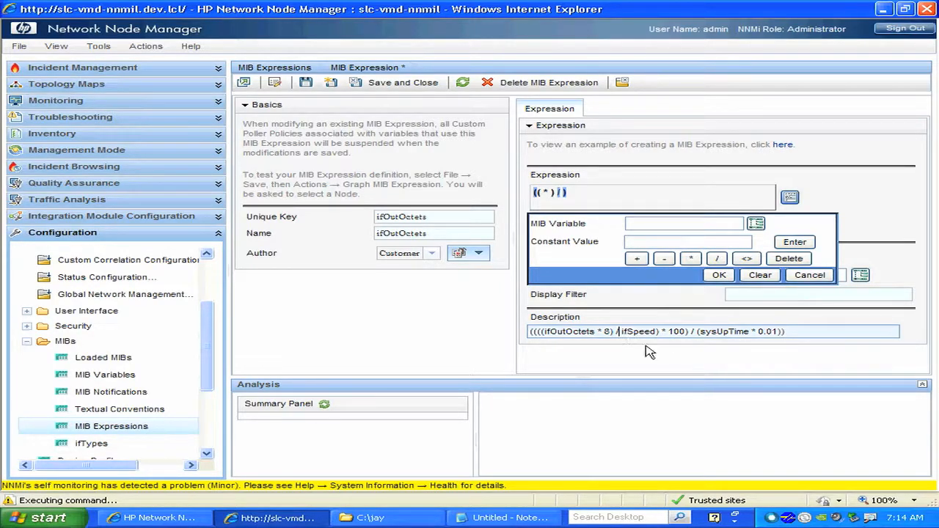
pyautogui.click(555, 195)
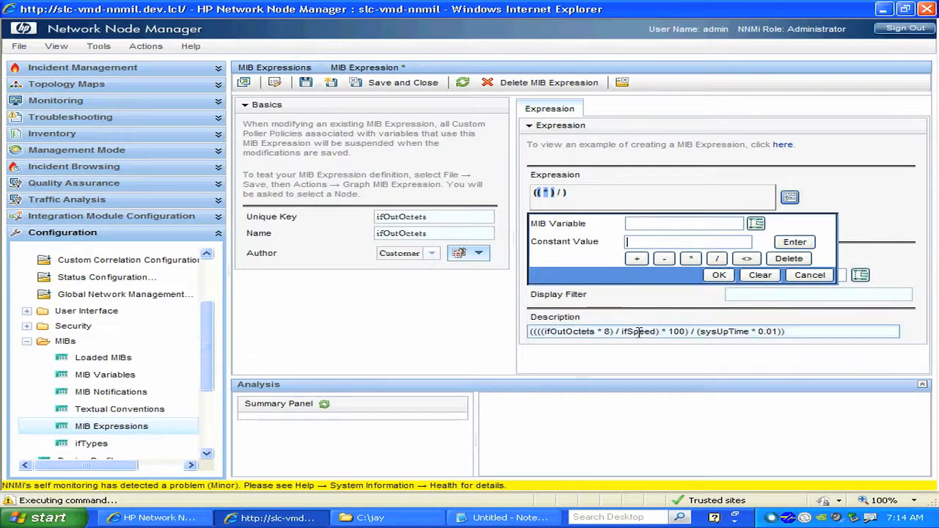
pyautogui.click(716, 258)
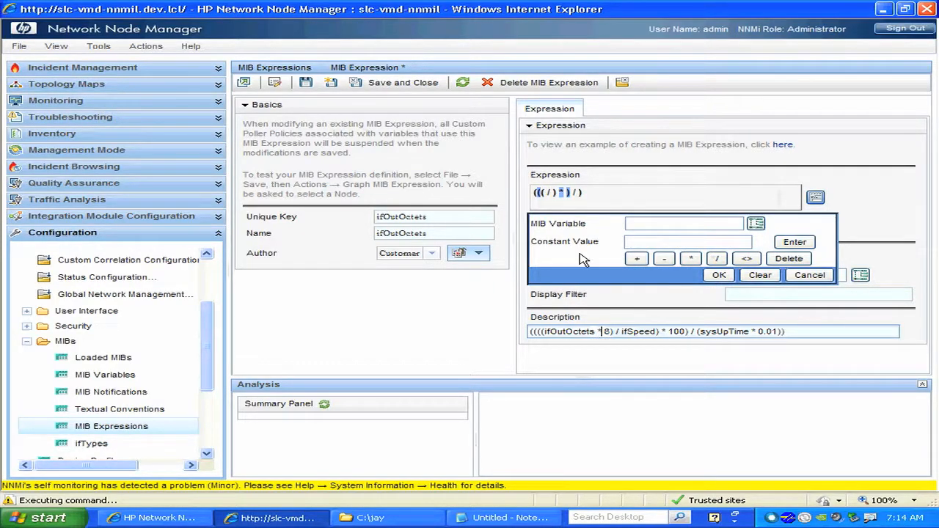
pyautogui.click(548, 194)
pyautogui.click(690, 259)
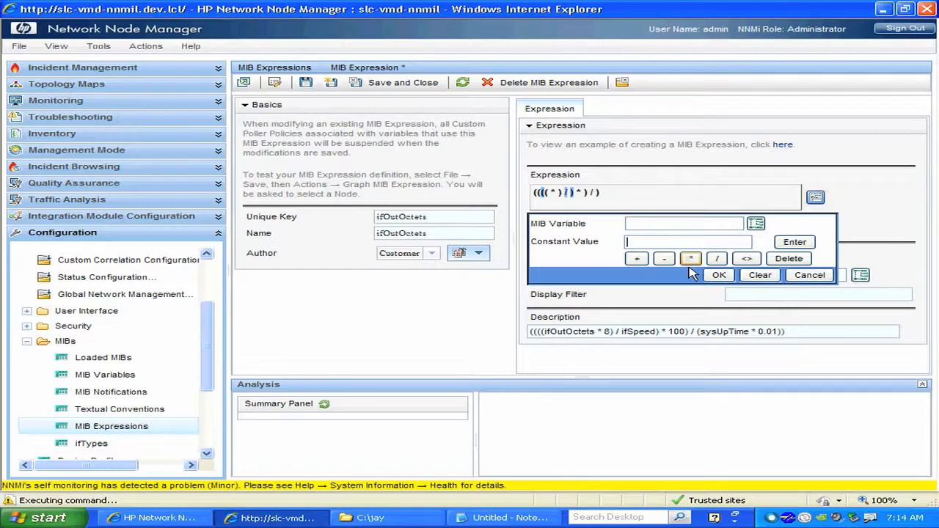
# Open the MIB variable picker for the innermost multiplication and expand the tree through mgmt to mib-2.
pyautogui.click(559, 195)
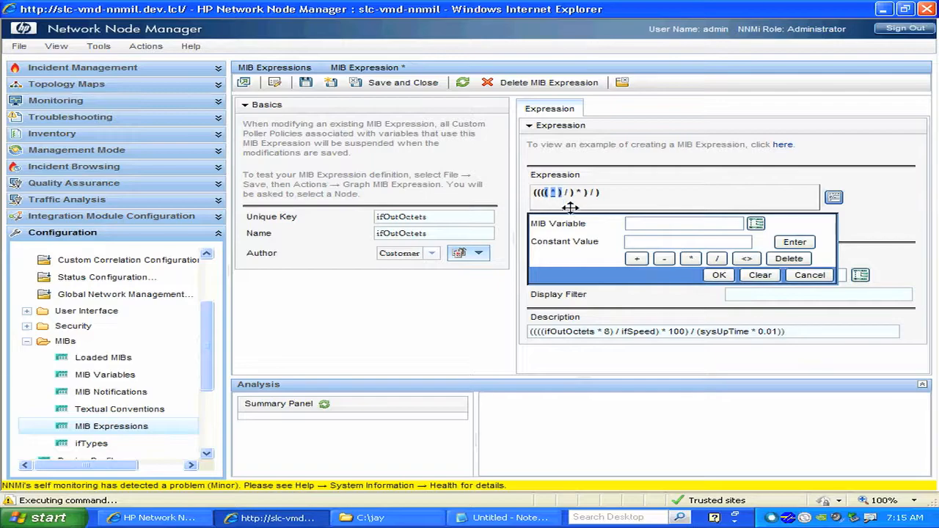
pyautogui.click(757, 224)
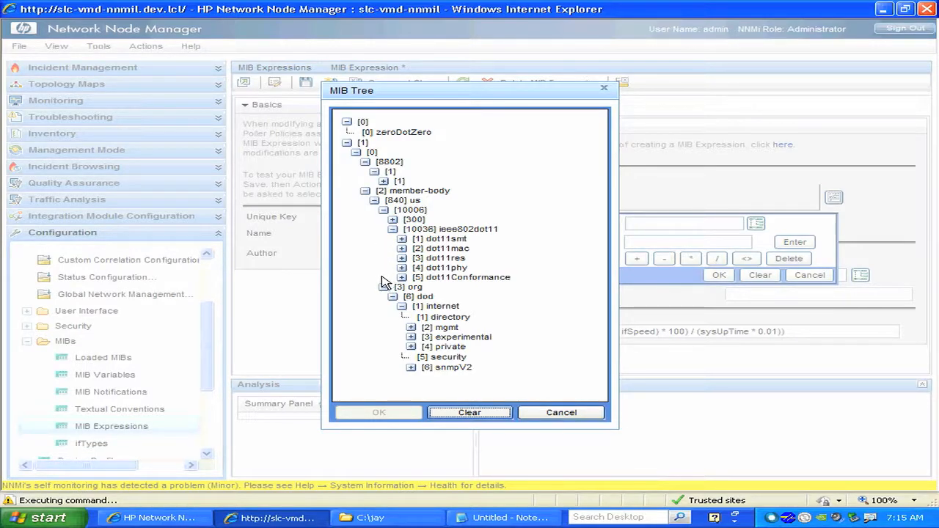
pyautogui.click(418, 330)
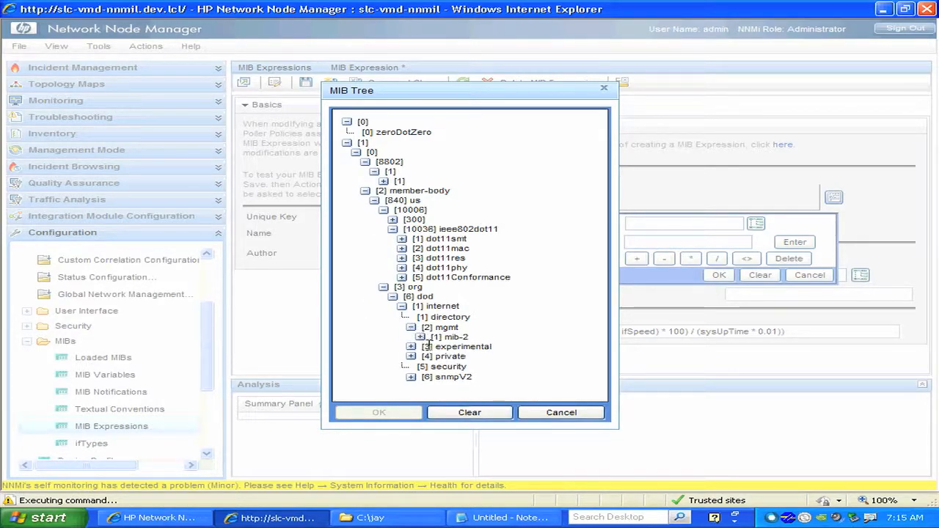
pyautogui.click(420, 337)
pyautogui.scroll(-3, 431, 351)
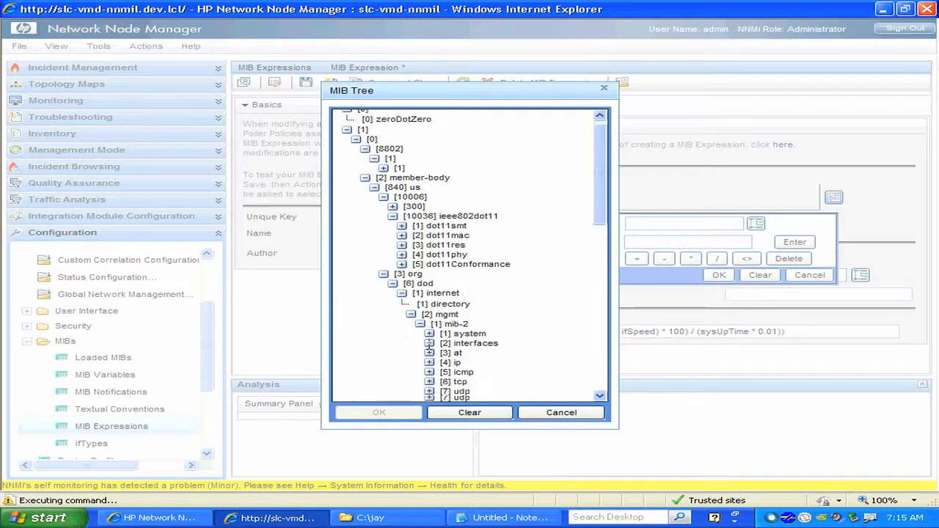
pyautogui.moveTo(606, 237); pyautogui.dragTo(605, 249)
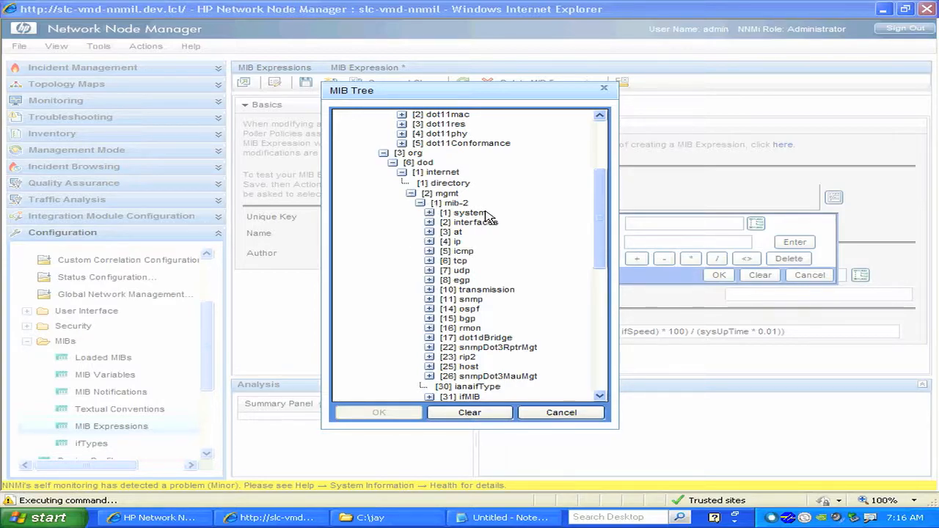
# Expand interfaces, ifTable and ifEntry under mib-2 and select the ifOutOctets variable.
pyautogui.click(430, 222)
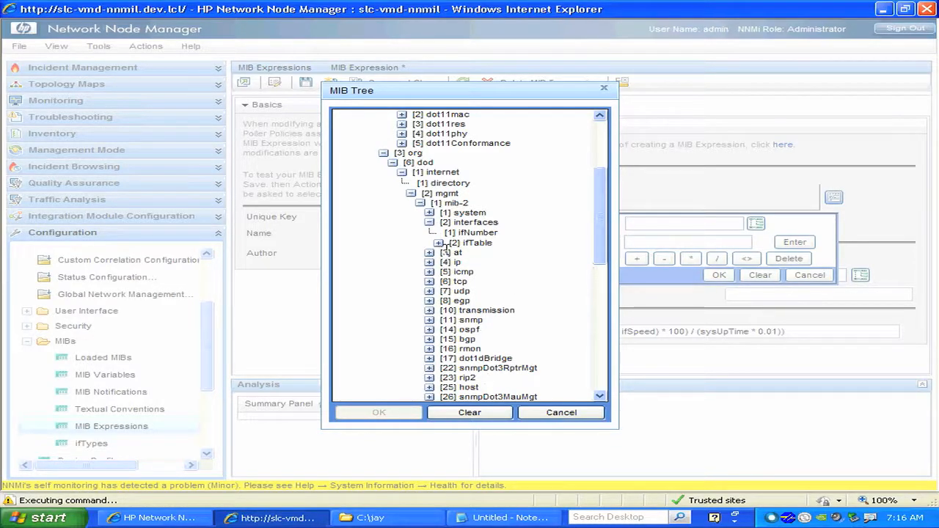
pyautogui.click(438, 244)
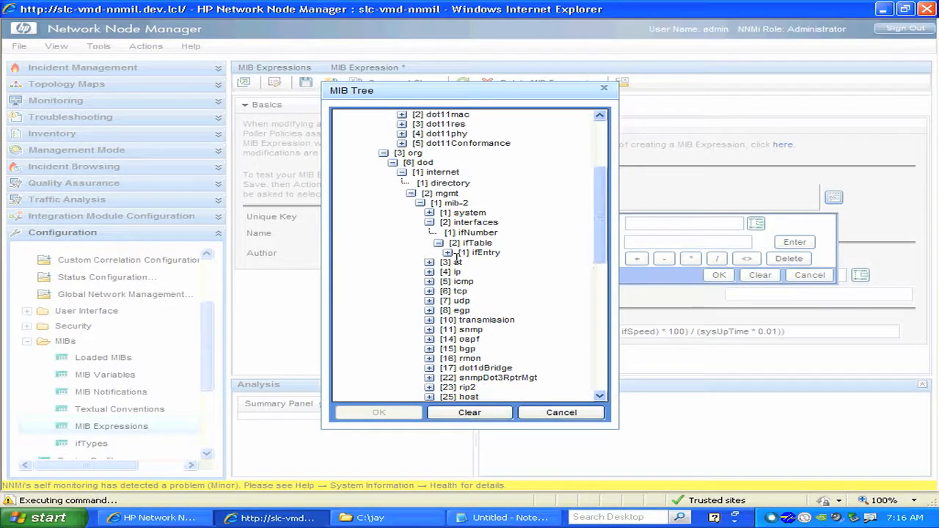
pyautogui.click(449, 252)
pyautogui.scroll(-1, 614, 234)
pyautogui.moveTo(613, 235); pyautogui.dragTo(613, 265)
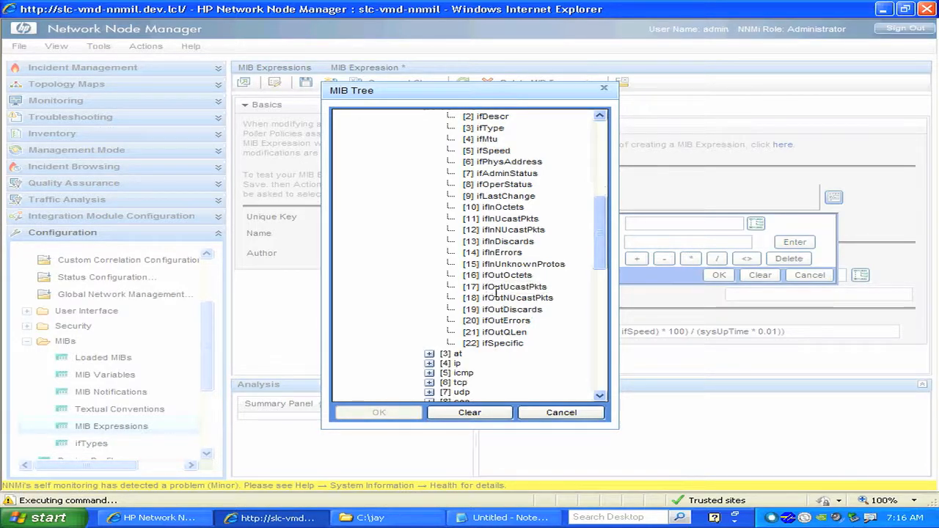
pyautogui.moveTo(464, 103)
pyautogui.mouseDown()
pyautogui.moveTo(637, 101)
pyautogui.moveTo(475, 93)
pyautogui.mouseUp()
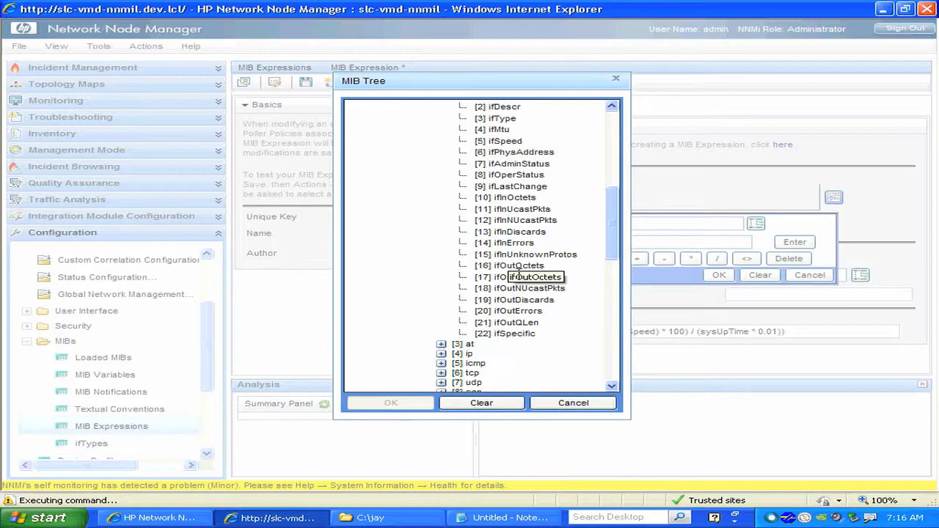
pyautogui.click(523, 267)
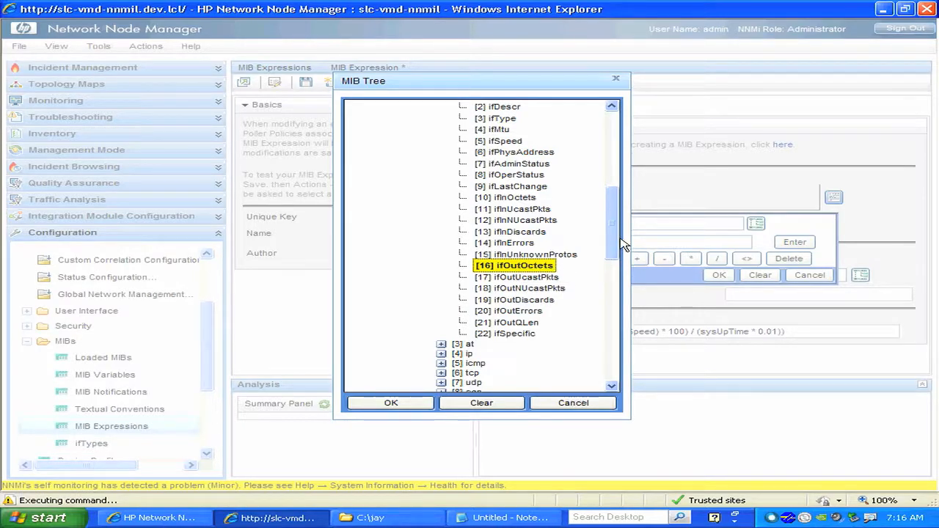
# Examine the high-capacity counter ifHCOutOctets in the MIB tree under ifMIB, ifMIBObjects, ifXTable and ifXEntry.
pyautogui.moveTo(616, 247); pyautogui.dragTo(618, 291)
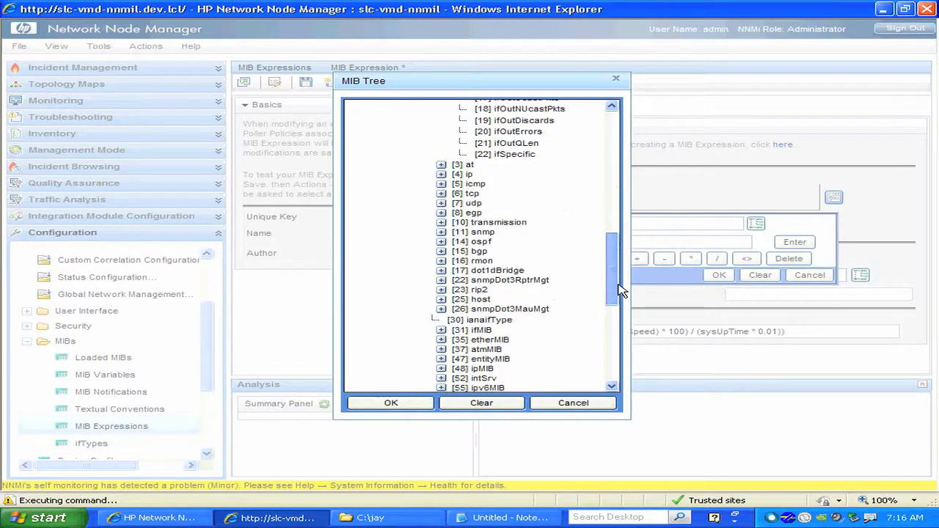
pyautogui.moveTo(618, 291); pyautogui.dragTo(618, 311)
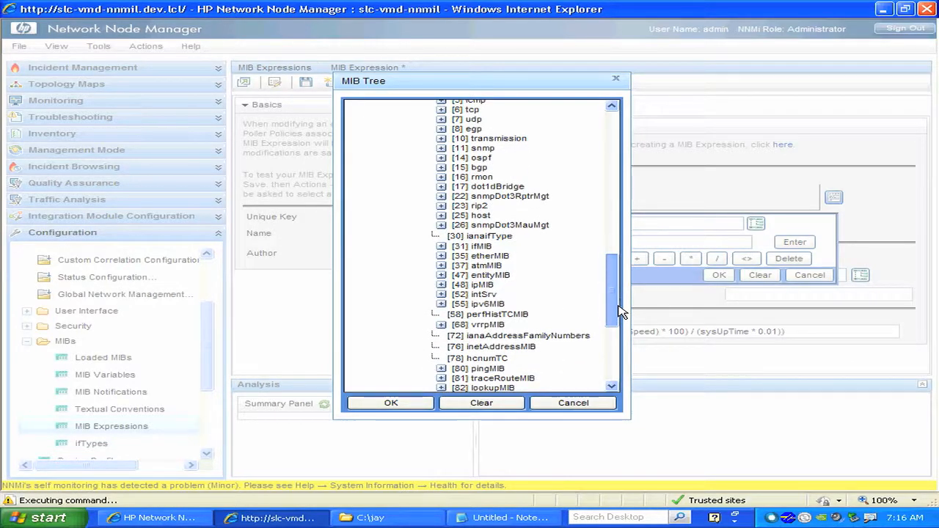
pyautogui.moveTo(619, 311)
pyautogui.mouseDown()
pyautogui.moveTo(616, 331)
pyautogui.moveTo(618, 304)
pyautogui.mouseUp()
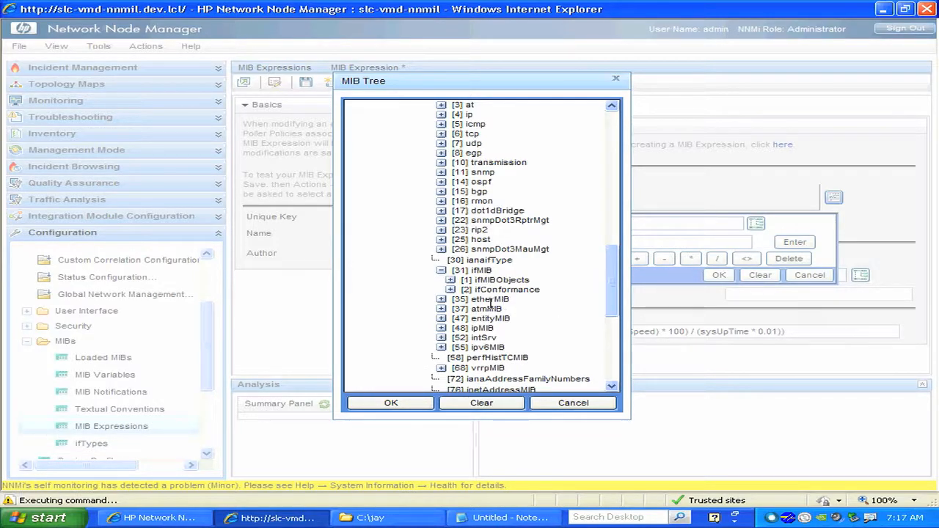
pyautogui.click(450, 280)
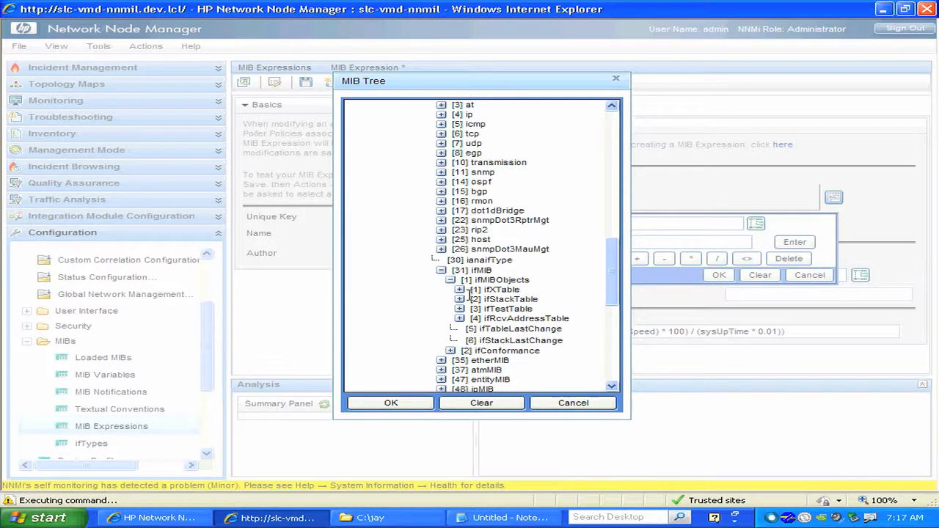
pyautogui.click(462, 290)
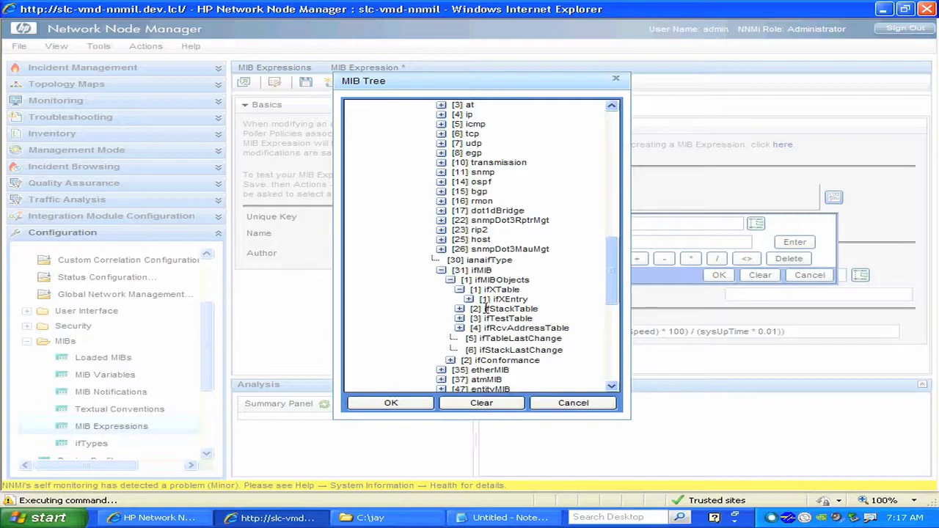
pyautogui.click(472, 300)
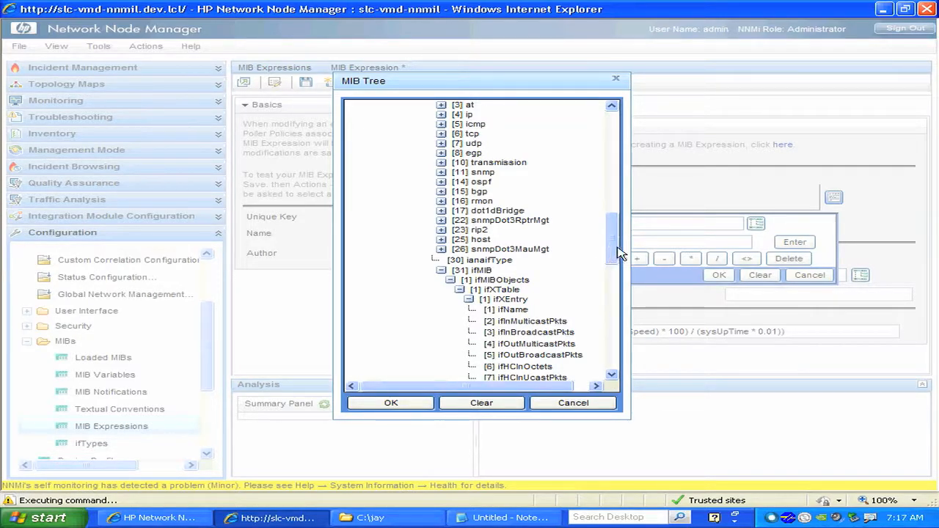
pyautogui.moveTo(619, 255); pyautogui.dragTo(622, 285)
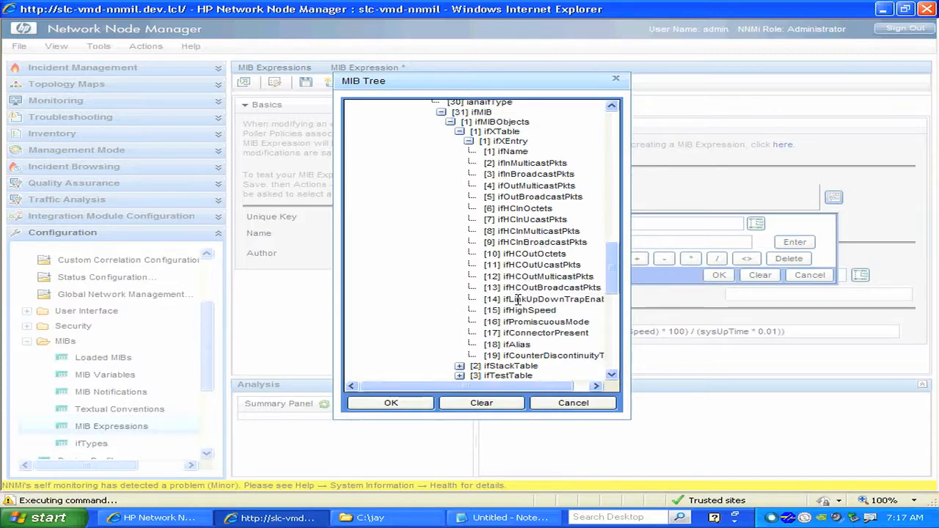
pyautogui.click(527, 255)
# Insert ifOutOctets from ifEntry as the innermost multiplication's first operand and enter the constant 8 as its second.
pyautogui.moveTo(612, 286); pyautogui.dragTo(622, 216)
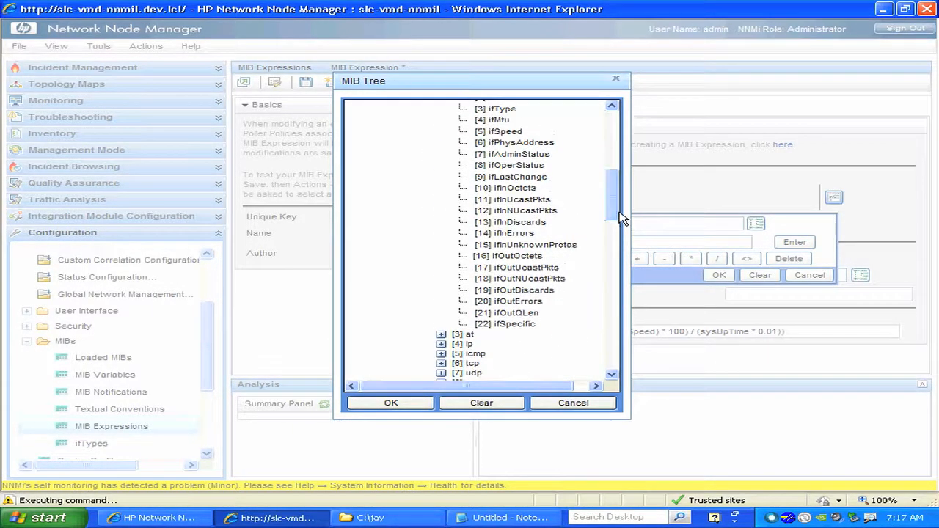
pyautogui.click(524, 257)
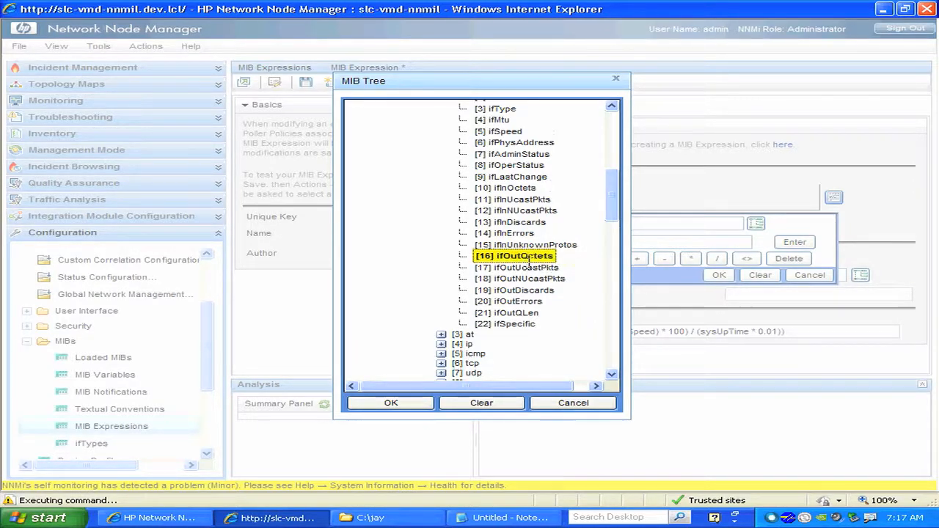
pyautogui.click(411, 405)
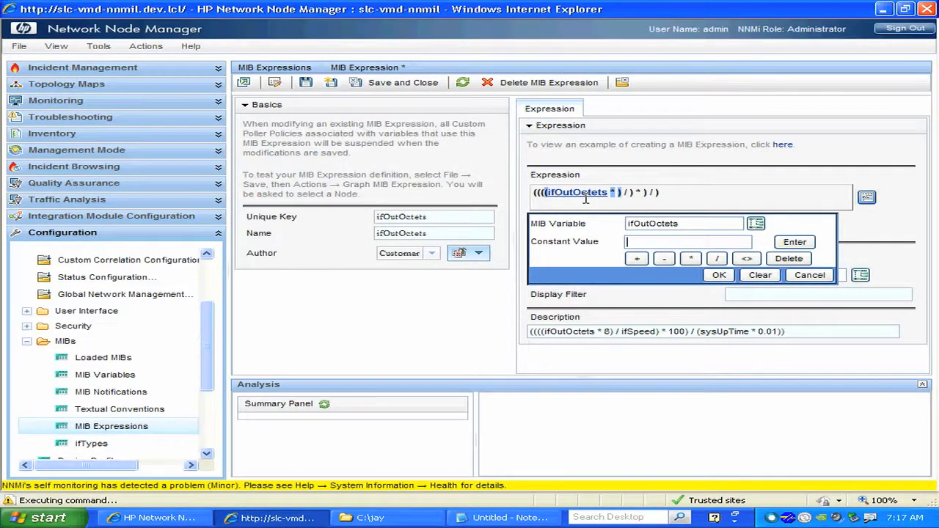
pyautogui.click(609, 334)
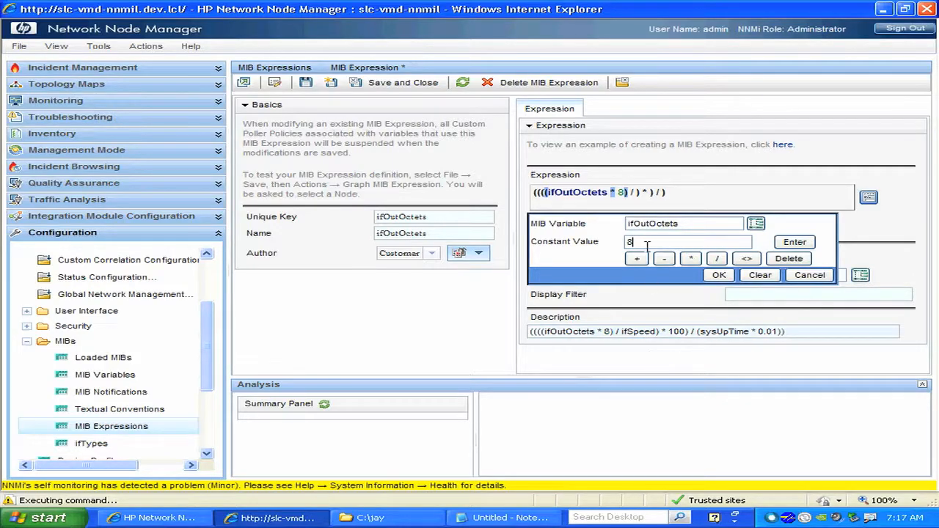
# Divide (ifOutOctets * 8) by ifSpeed, picking the variable from mib-2, interfaces, ifTable, ifEntry in the MIB tree.
pyautogui.click(640, 196)
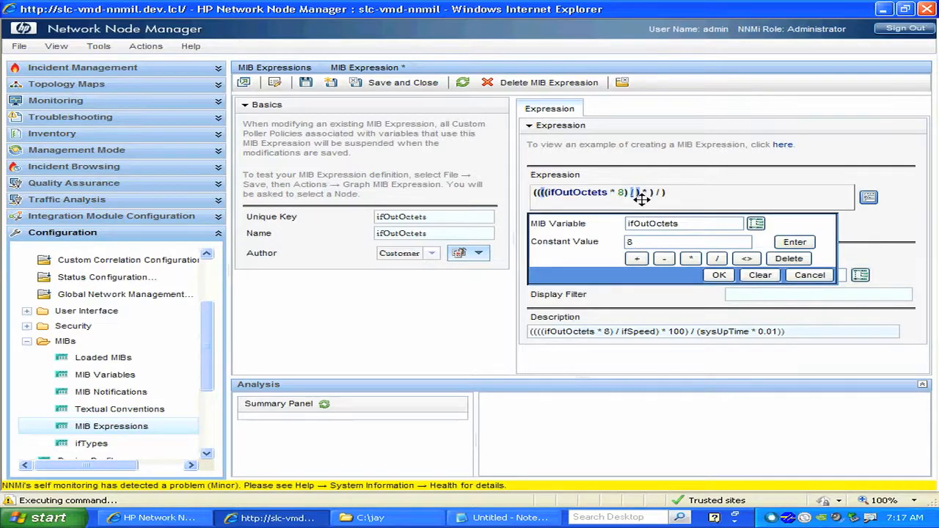
pyautogui.click(656, 247)
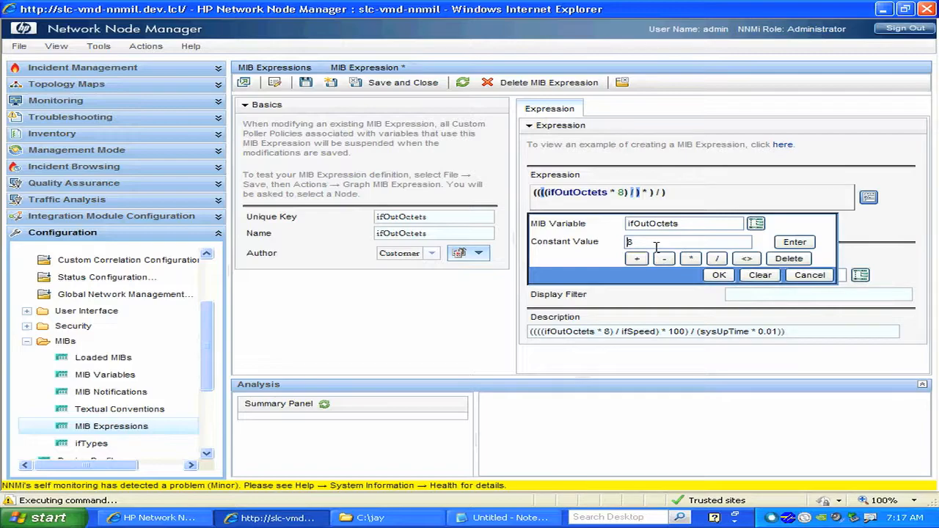
pyautogui.click(756, 224)
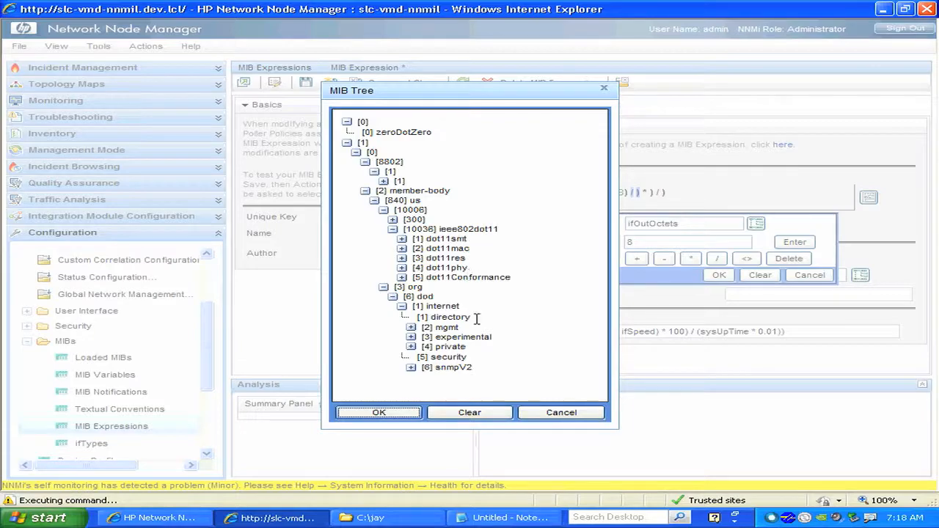
pyautogui.click(413, 328)
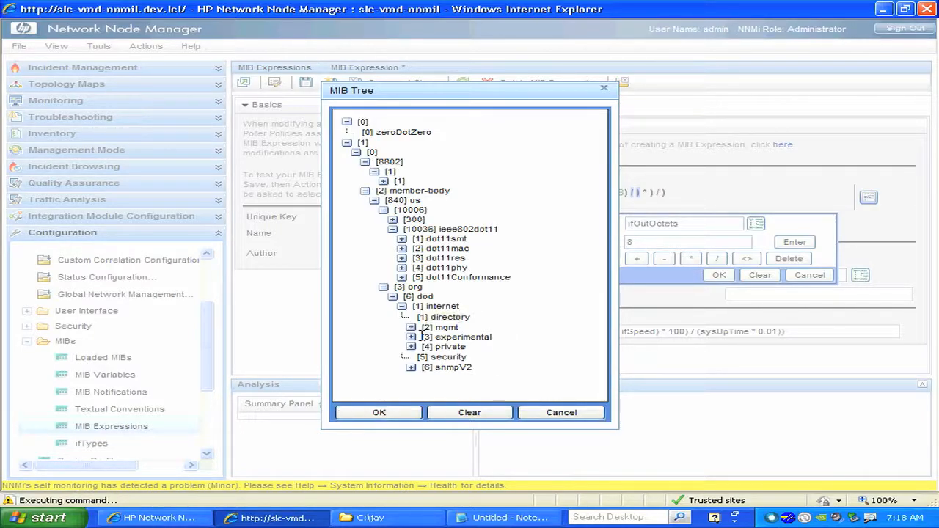
pyautogui.click(422, 338)
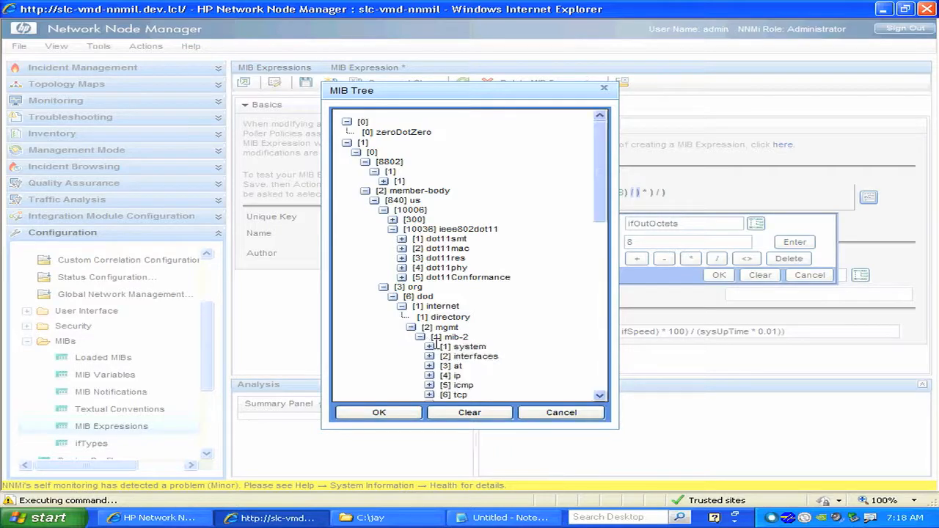
pyautogui.scroll(-5, 469, 293)
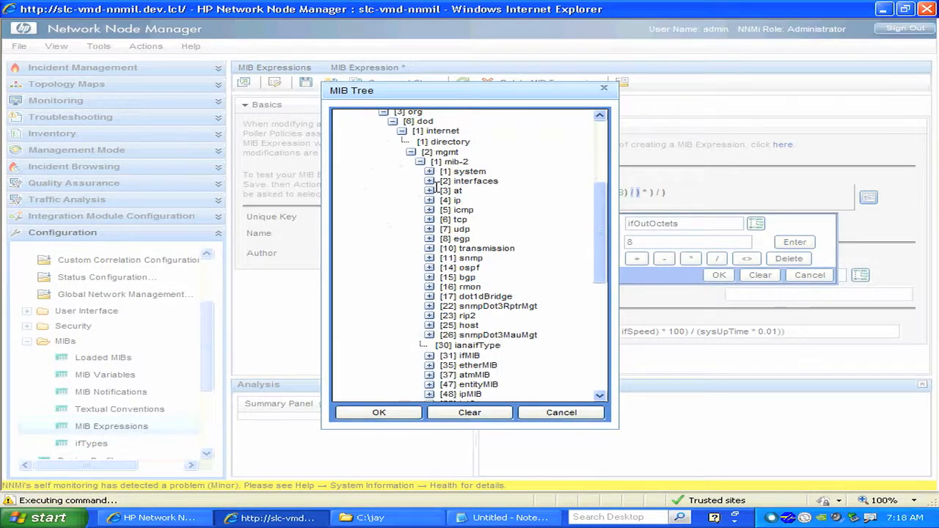
pyautogui.click(438, 201)
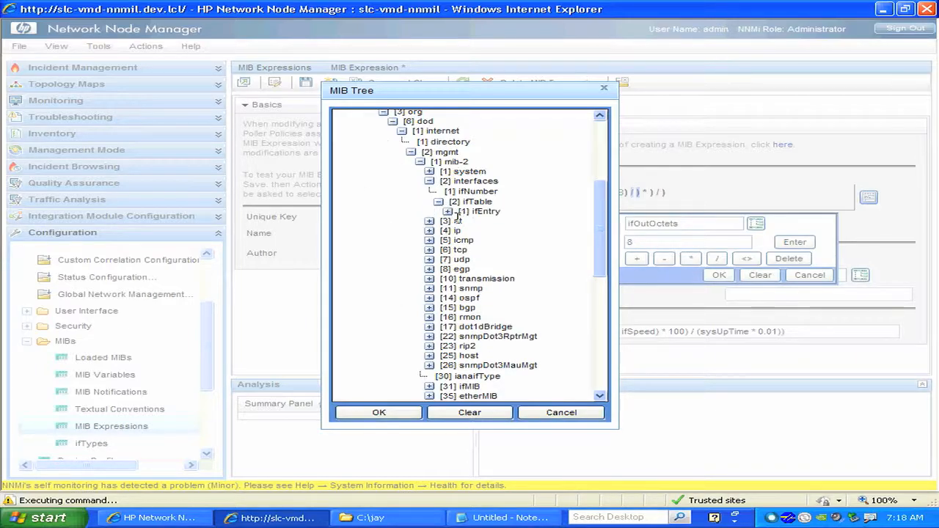
pyautogui.click(448, 211)
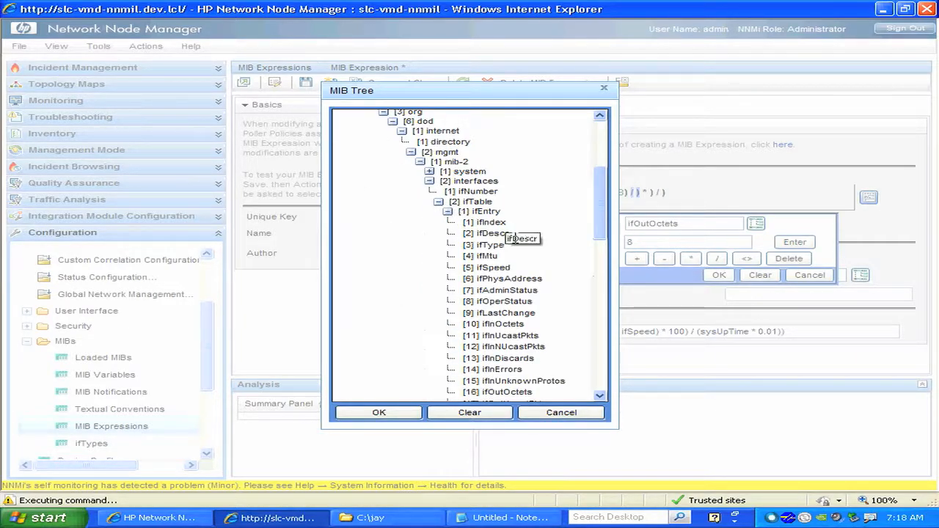
pyautogui.click(494, 268)
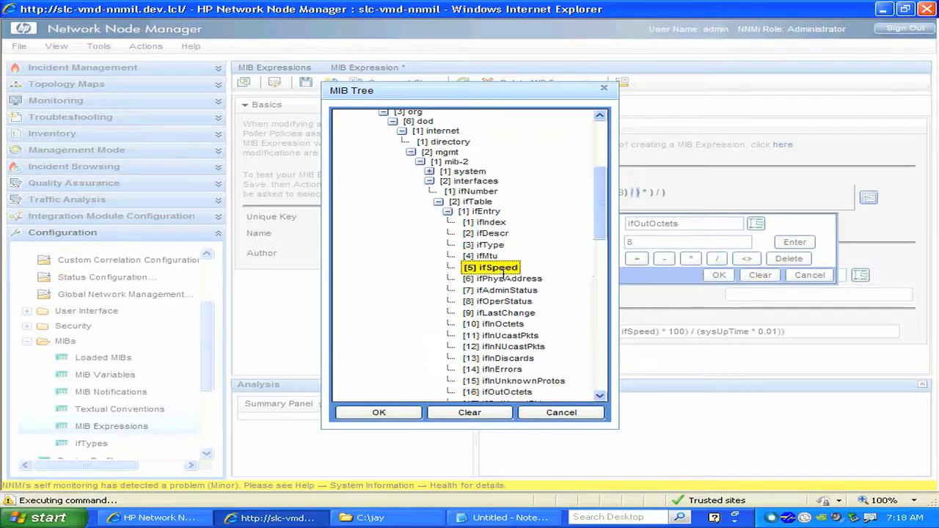
pyautogui.click(400, 416)
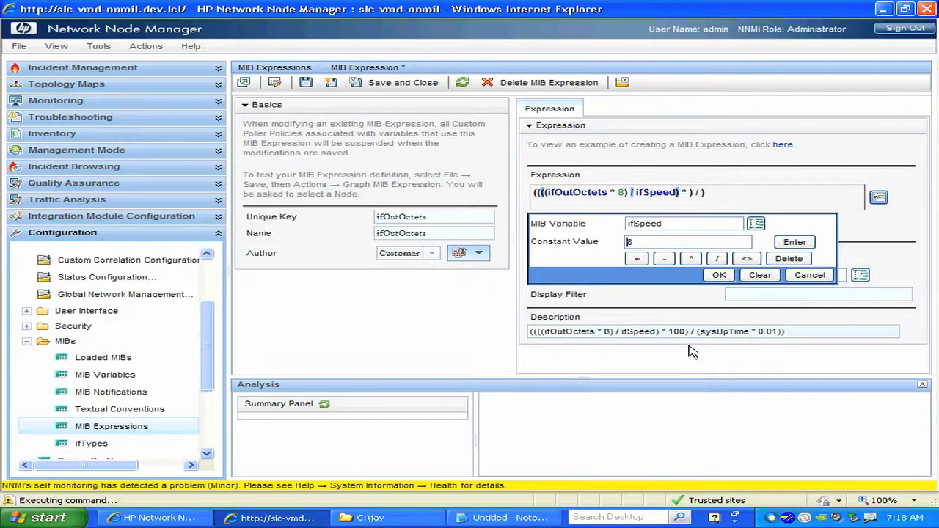
# Enter the constant 100 as the second operand of the multiplication around the ifSpeed division.
pyautogui.click(689, 194)
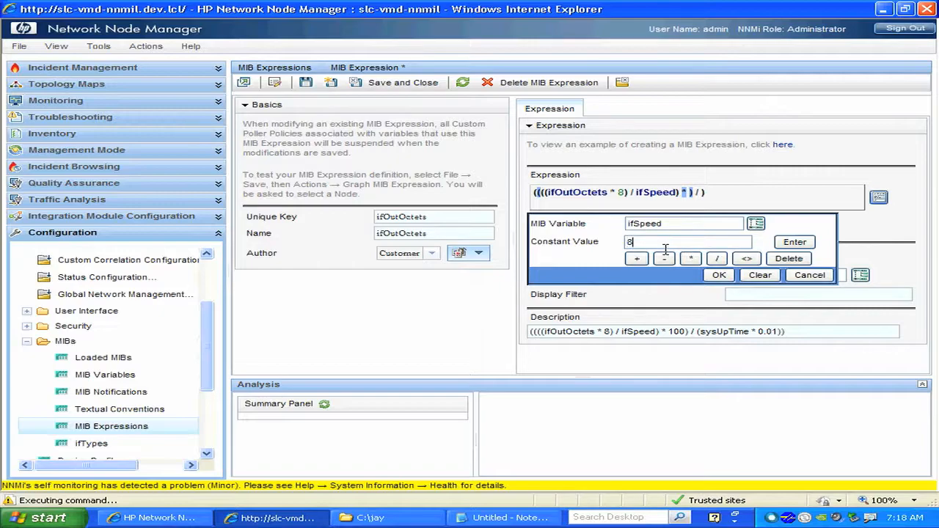
pyautogui.moveTo(655, 248); pyautogui.dragTo(625, 248)
pyautogui.write('100')
pyautogui.click(800, 247)
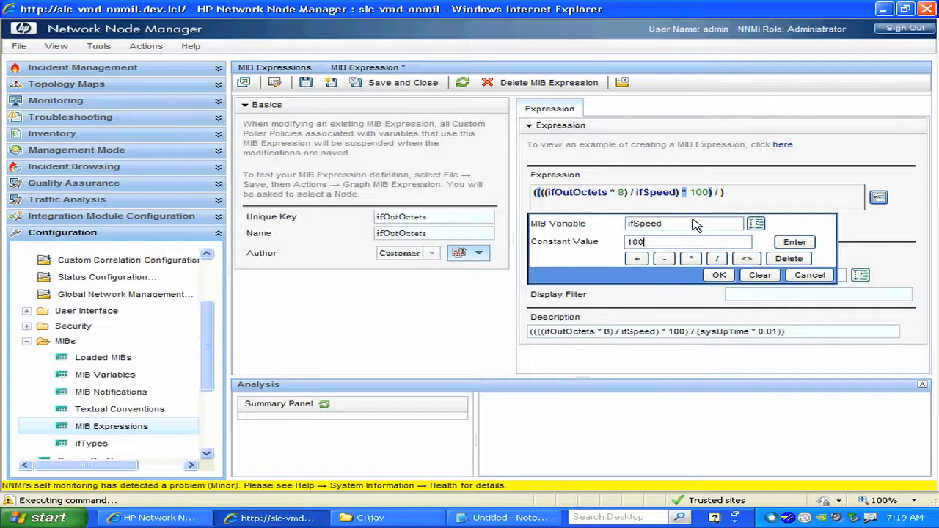
# Add a multiplication as the divisor of the outermost division in the expression, for the sysUpTime part of the formula.
pyautogui.click(723, 194)
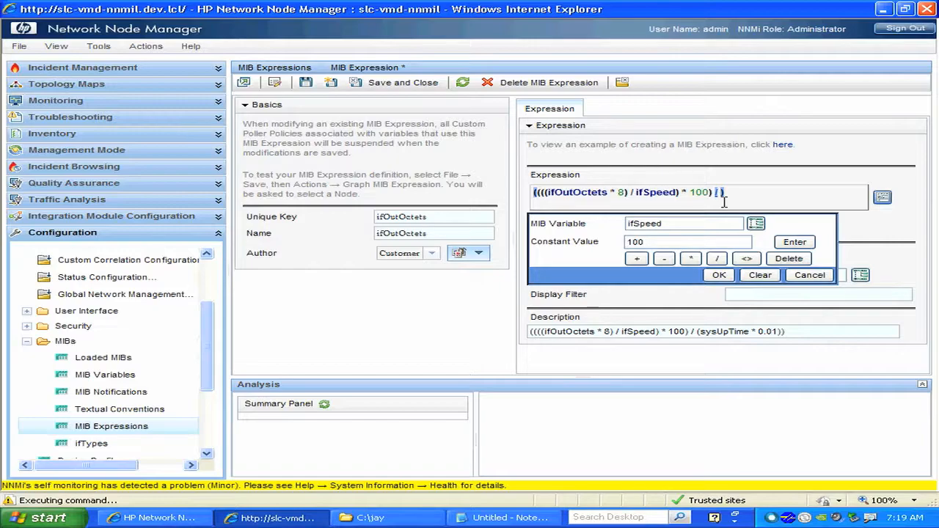
pyautogui.moveTo(701, 338); pyautogui.dragTo(530, 336)
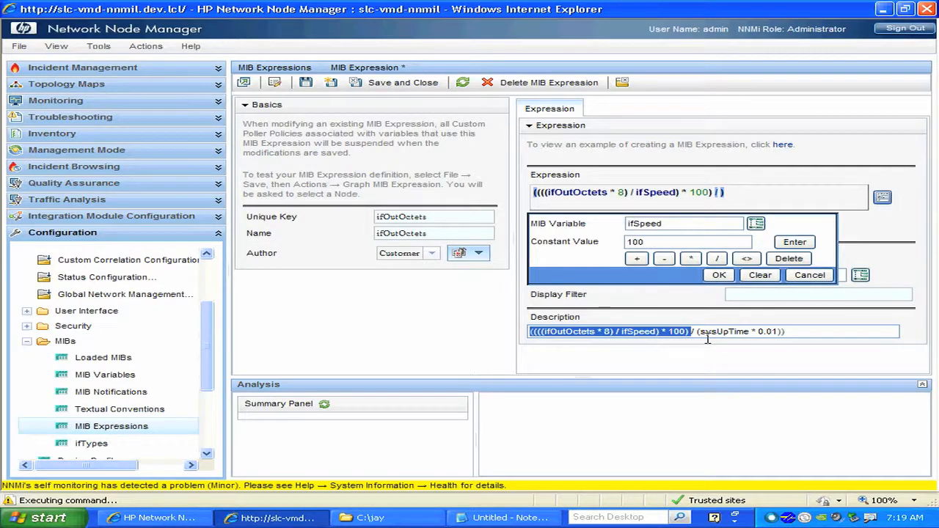
pyautogui.moveTo(698, 334); pyautogui.dragTo(787, 334)
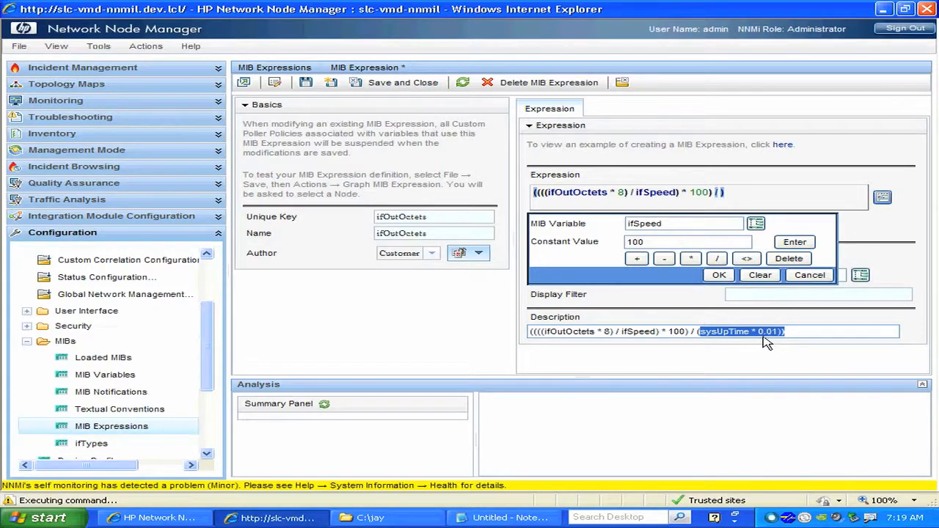
pyautogui.click(696, 263)
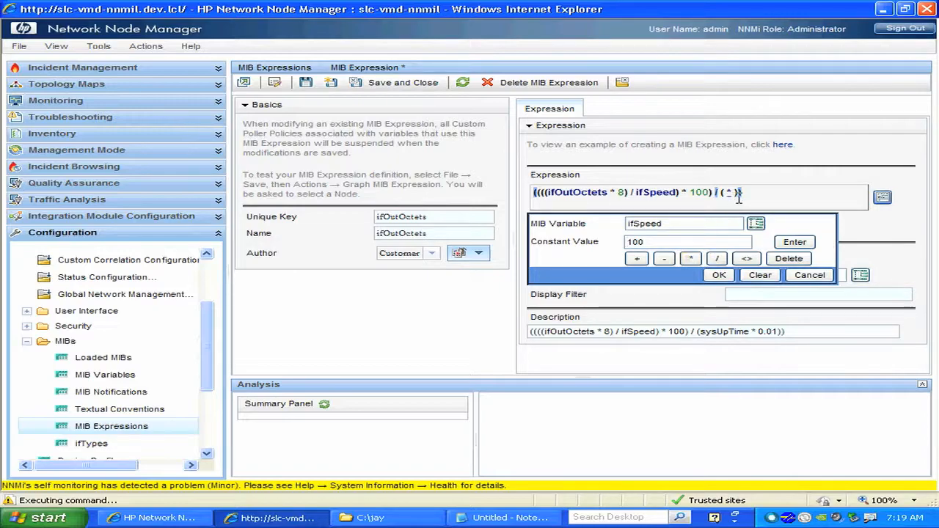
# Insert sysUpTime from mgmt, mib-2, system in the MIB tree as the first operand of the divisor's multiplication.
pyautogui.click(734, 194)
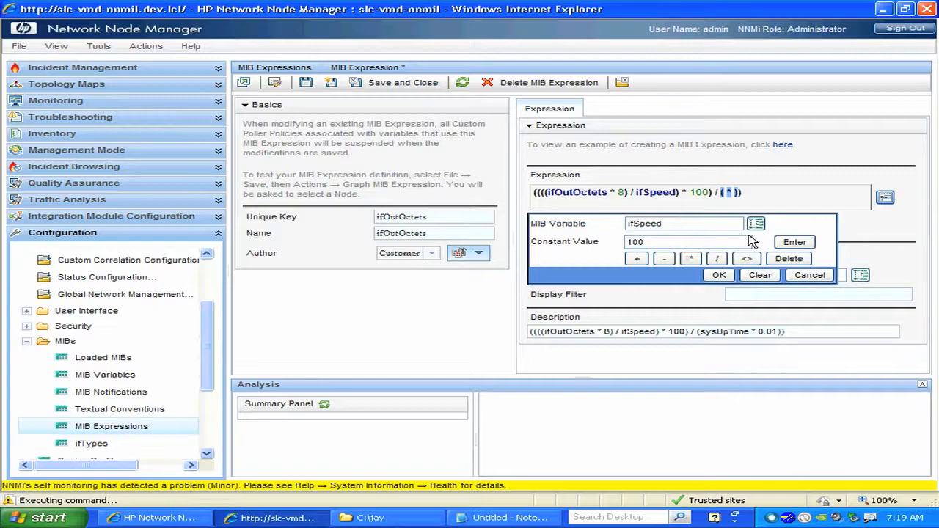
pyautogui.click(756, 223)
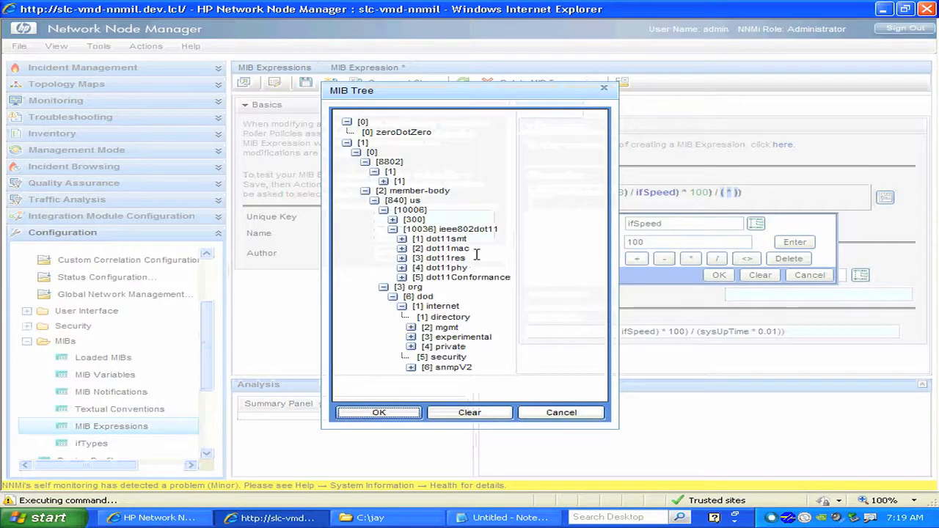
pyautogui.click(413, 328)
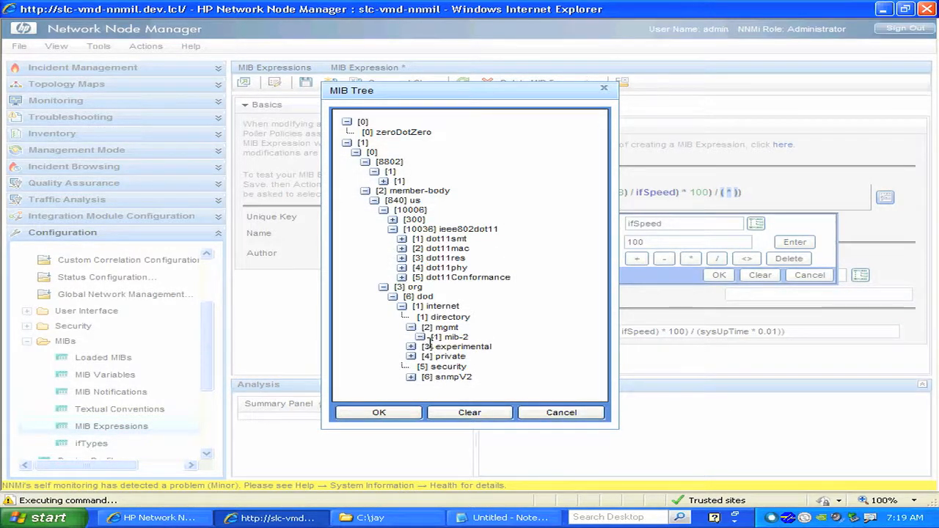
pyautogui.click(421, 337)
pyautogui.click(430, 347)
pyautogui.scroll(-5, 537, 360)
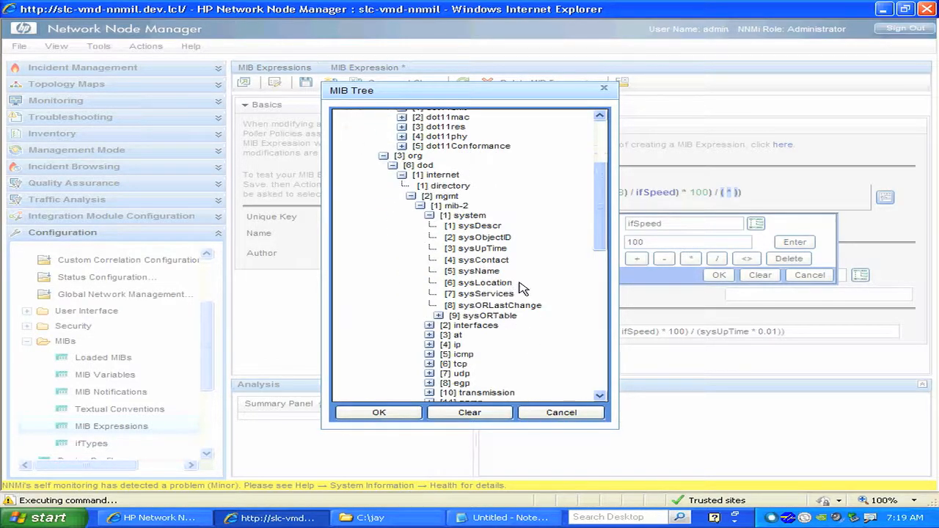
pyautogui.click(491, 249)
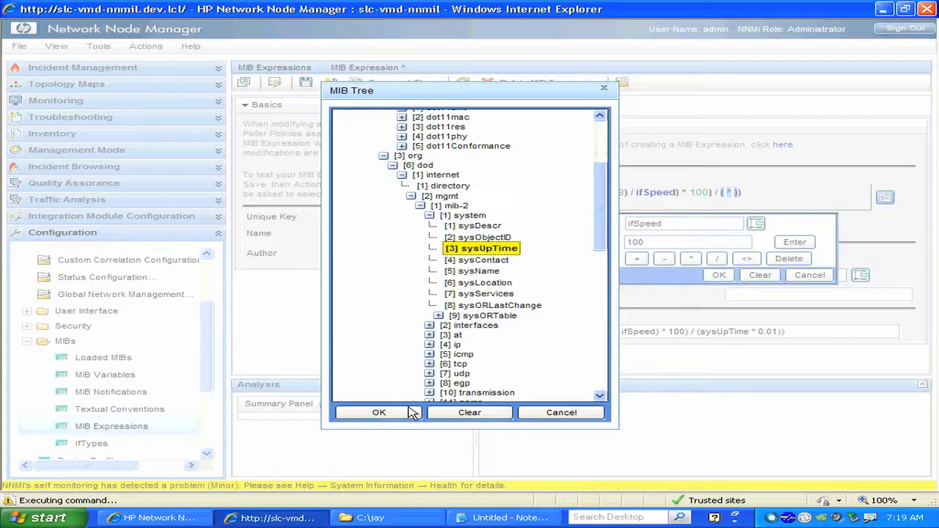
pyautogui.click(378, 413)
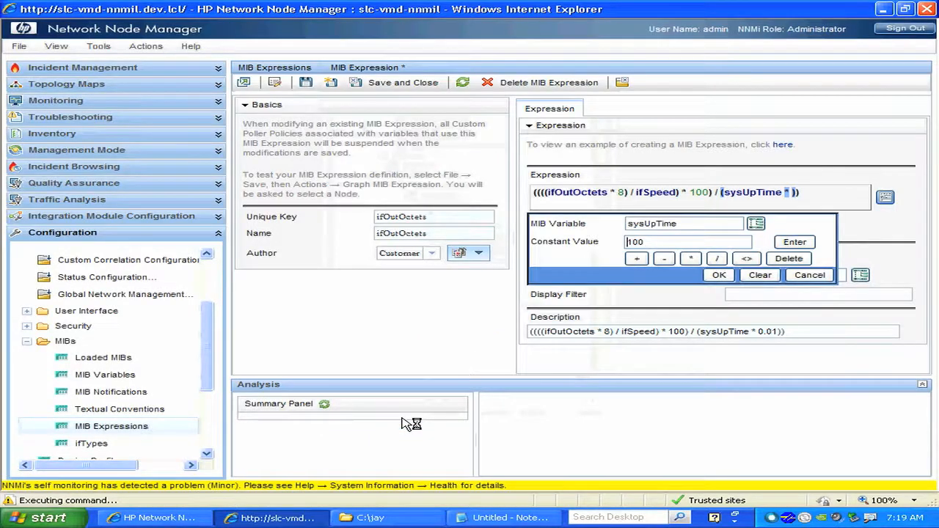
# Enter the constant 0.01 as the second operand of the sysUpTime multiplication and save the completed MIB expression.
pyautogui.moveTo(664, 244); pyautogui.dragTo(626, 245)
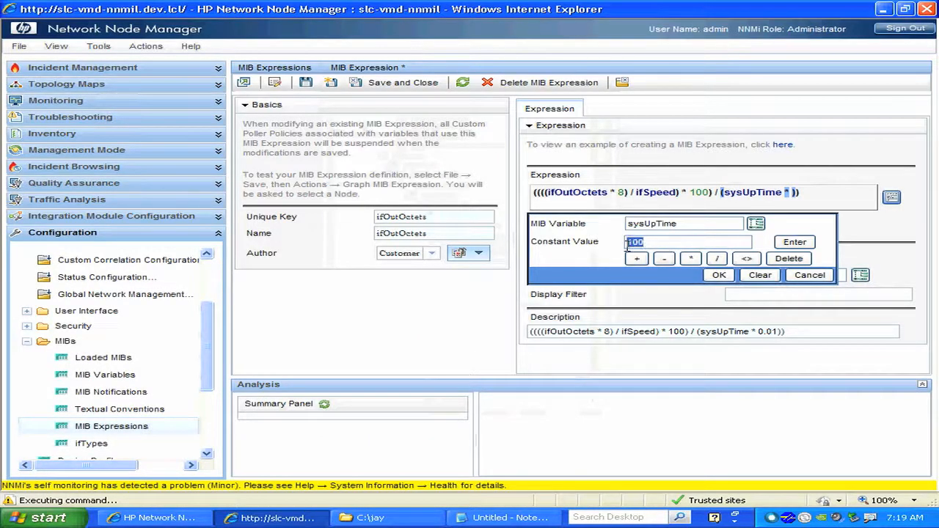
pyautogui.write('0.01')
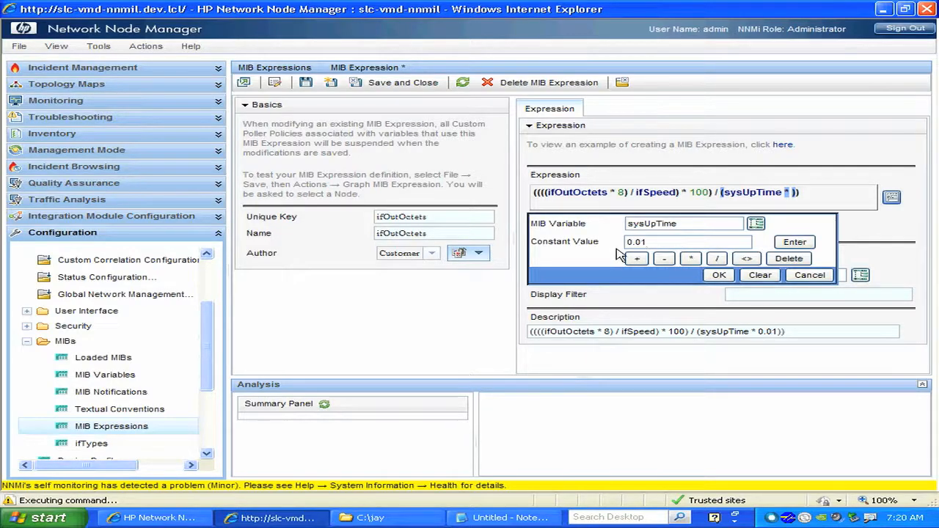
pyautogui.click(800, 244)
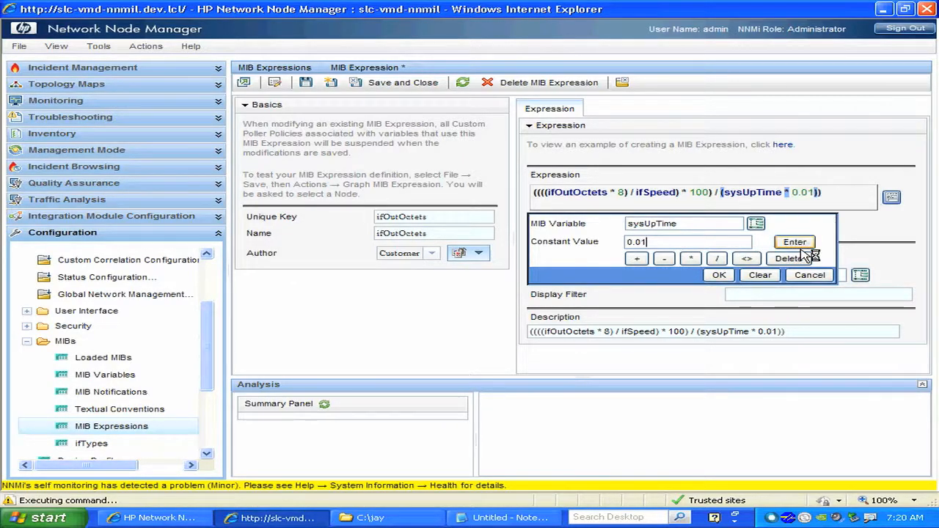
pyautogui.click(718, 276)
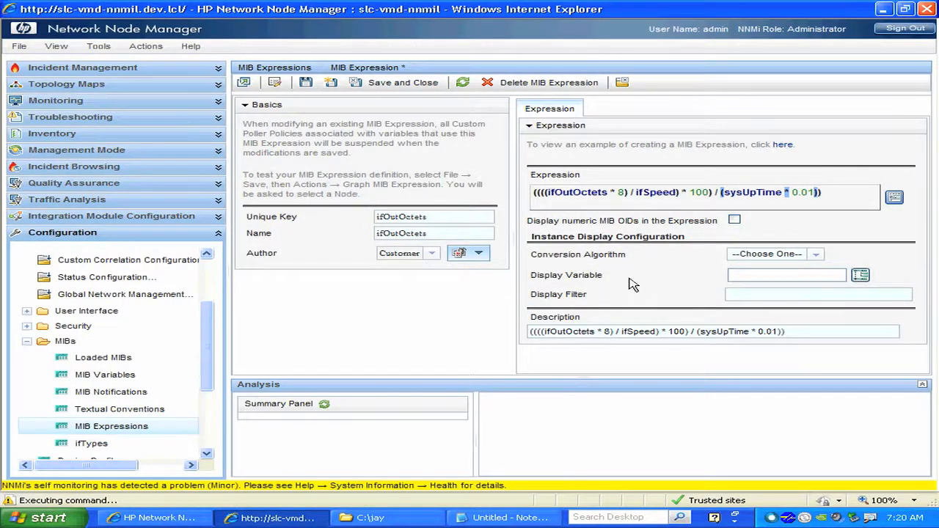
pyautogui.click(305, 84)
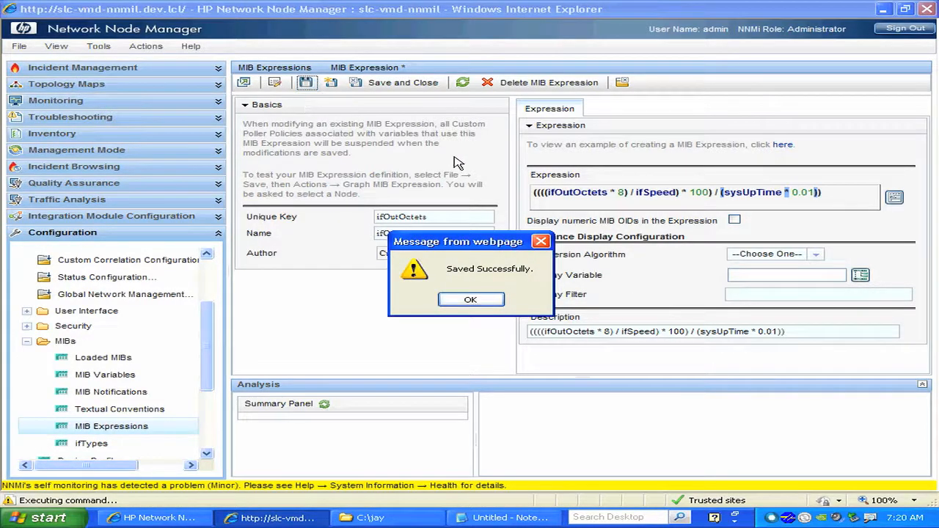
pyautogui.click(473, 300)
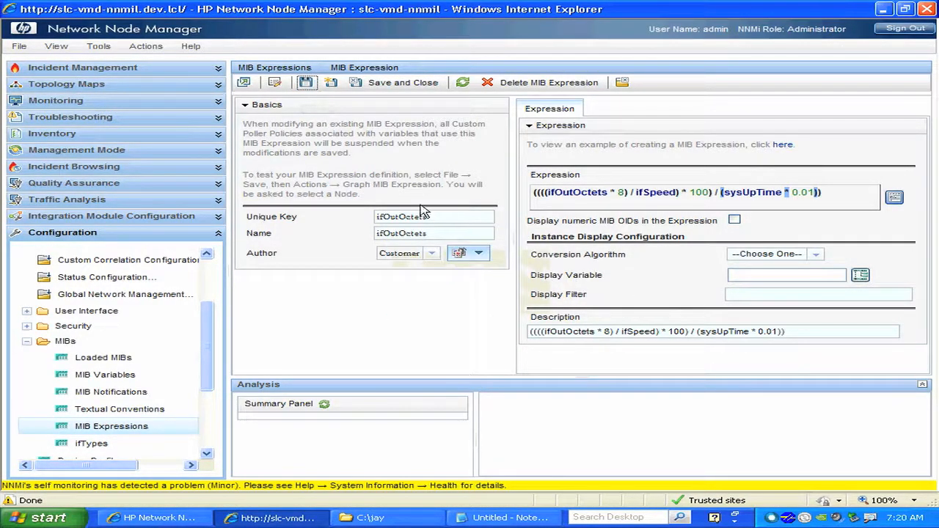
# Test the saved ifOutOctets expression by graphing it for node slc-rtr-int2651, and close the graph after viewing it.
pyautogui.click(152, 50)
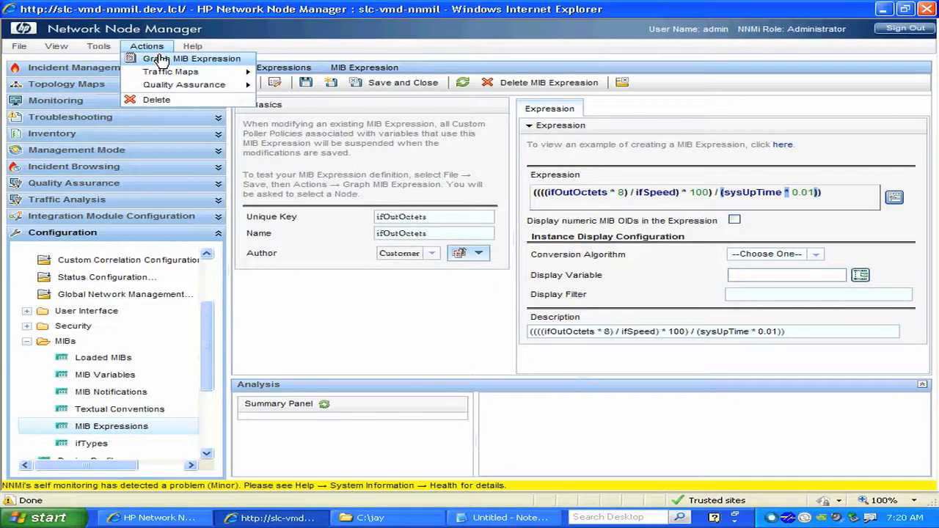
pyautogui.click(194, 59)
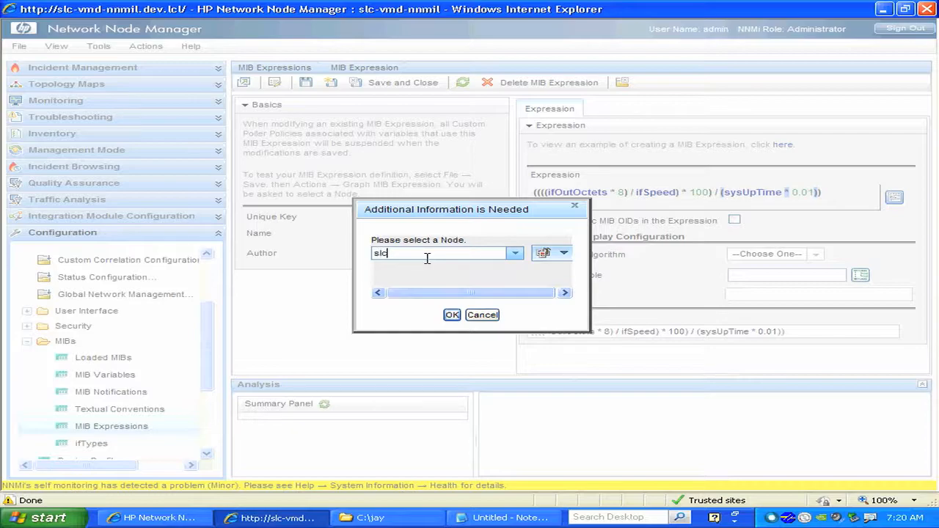
pyautogui.write('tr')
pyautogui.click(449, 268)
pyautogui.click(453, 316)
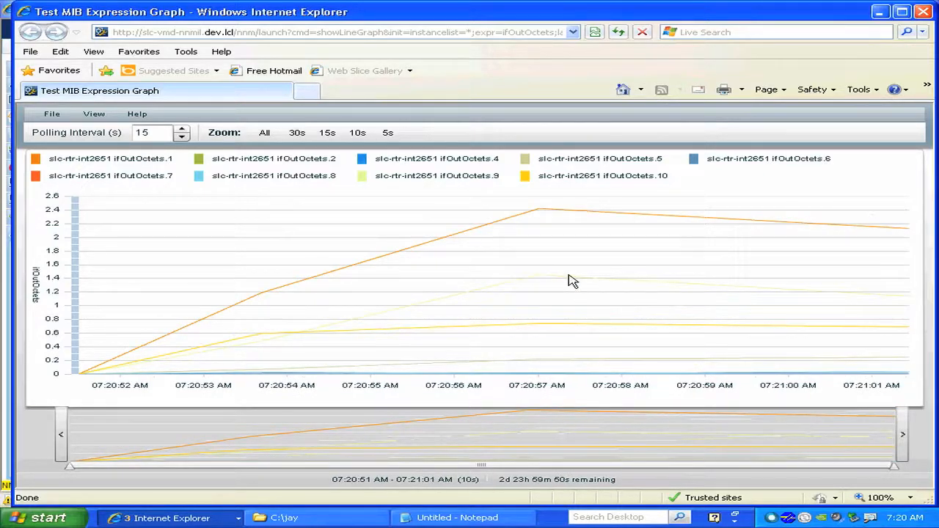
pyautogui.click(929, 20)
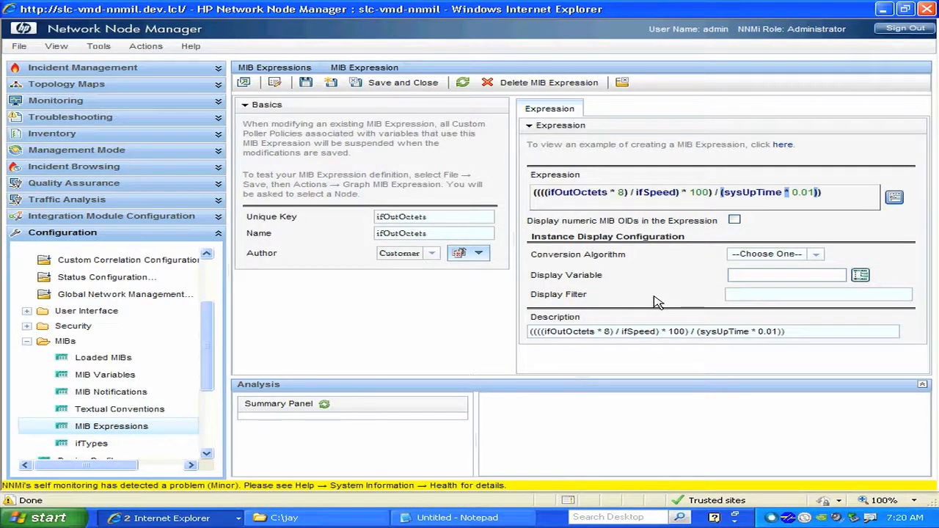